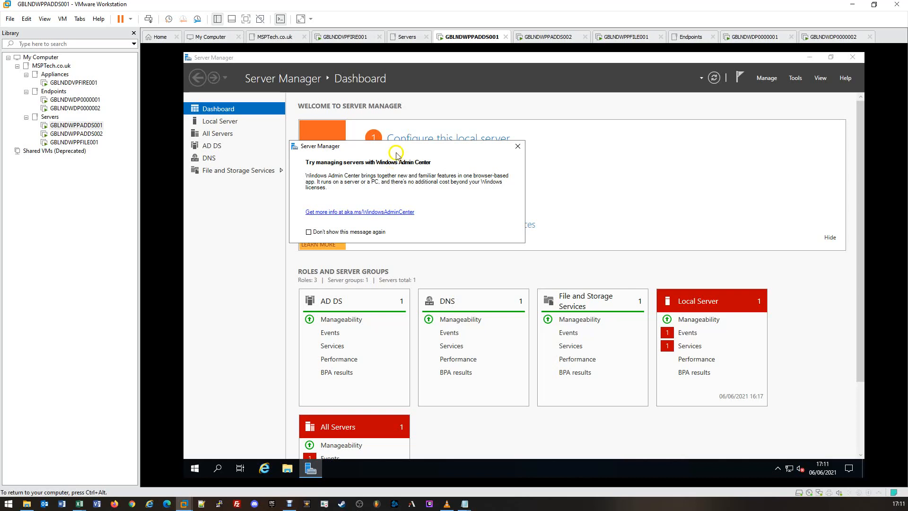
Look over the server and endpoint virtual machine consoles, finishing on the GBLNDWPPADDS001 server.
left_click(556, 37)
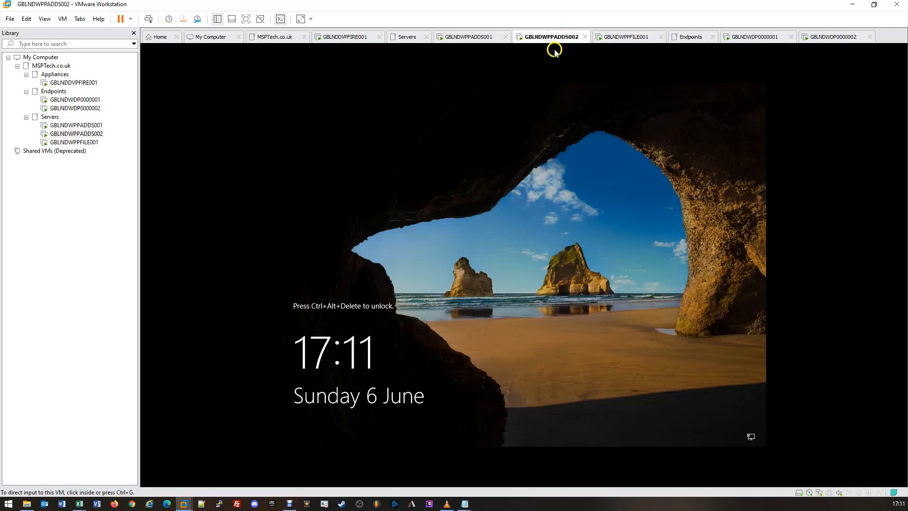
left_click(610, 37)
left_click(464, 272)
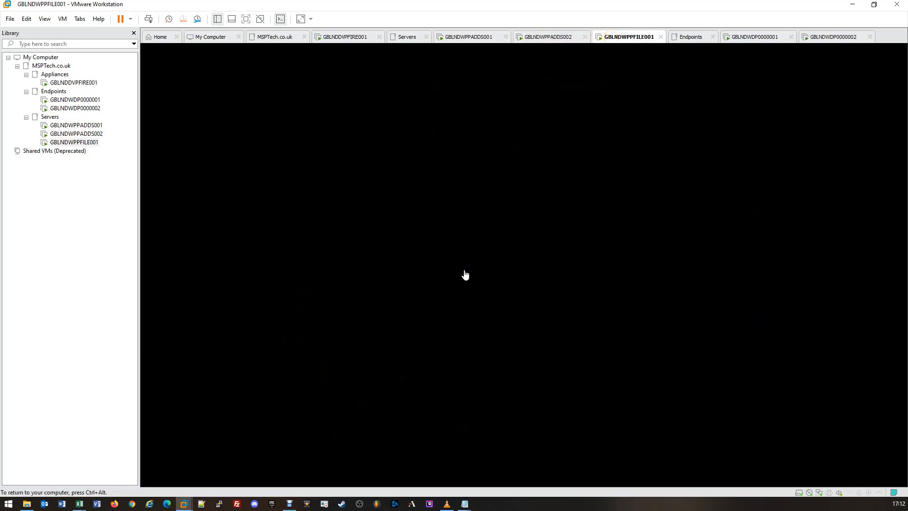
key("ctrl+alt")
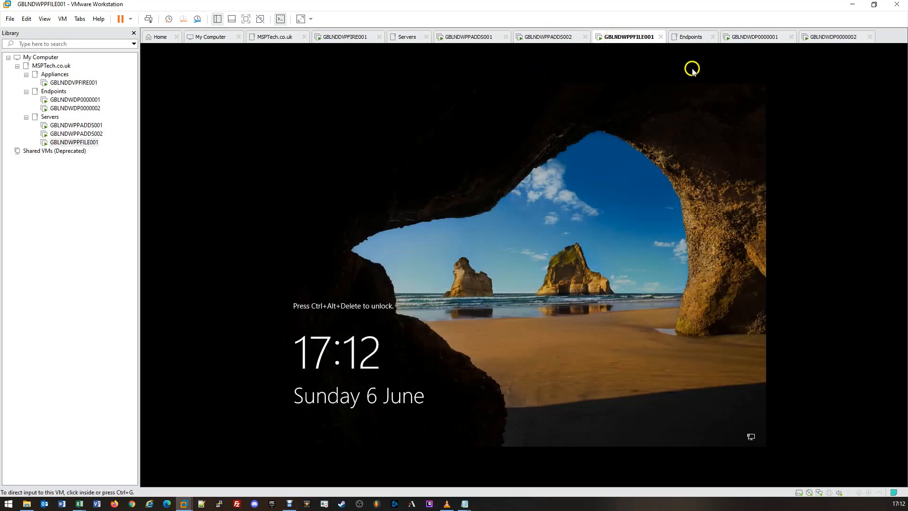
left_click(740, 35)
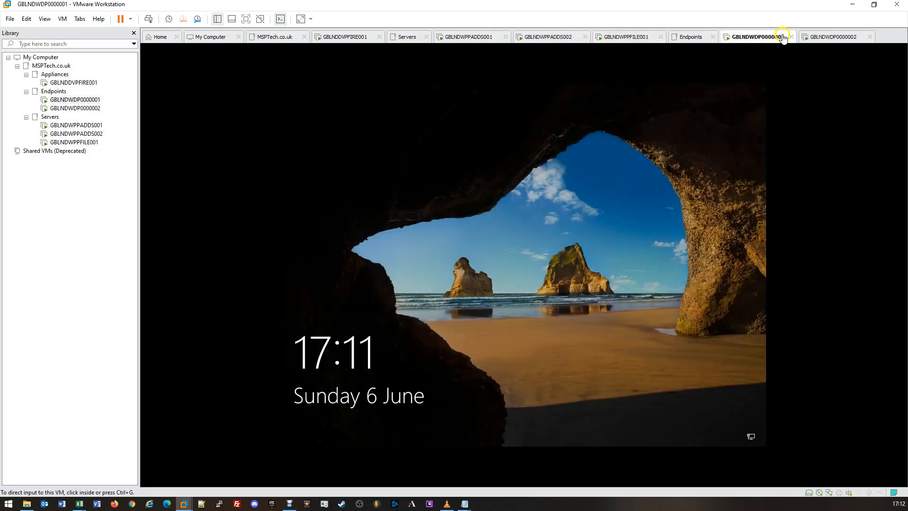
left_click(811, 36)
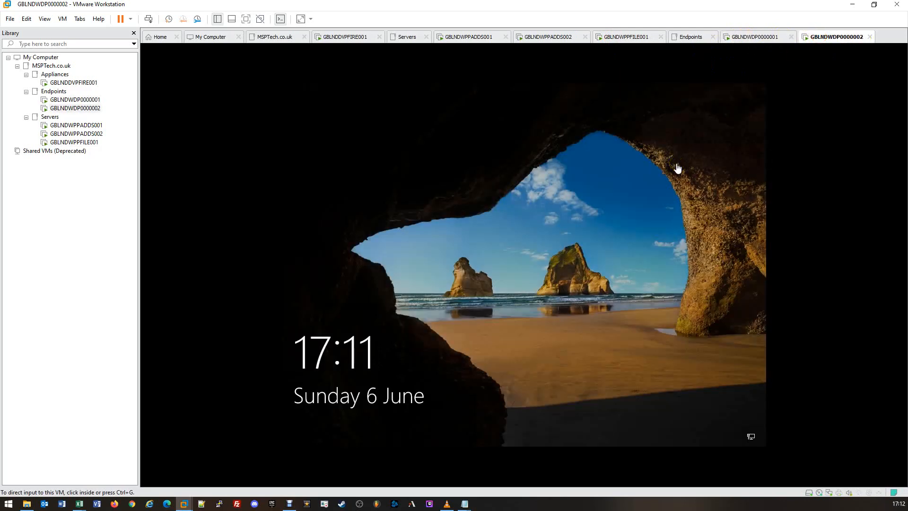
left_click(446, 39)
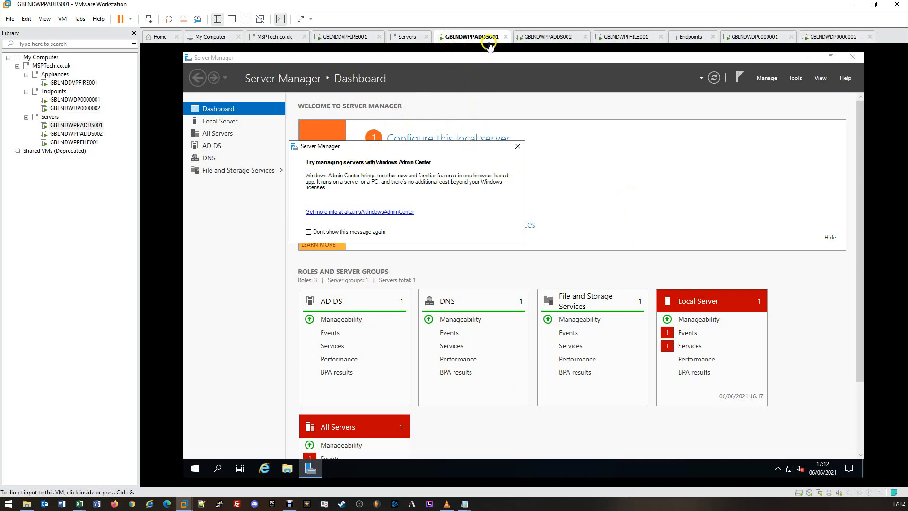
left_click(459, 147)
left_click_drag(447, 145, 468, 155)
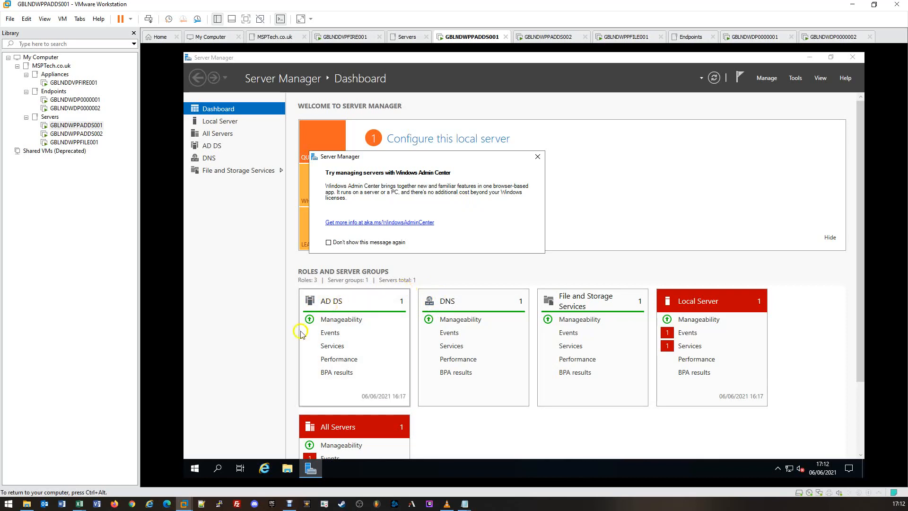
Search the server's apps for "active" and pin Active Directory Users and Computers to both Start and the taskbar.
left_click(188, 471)
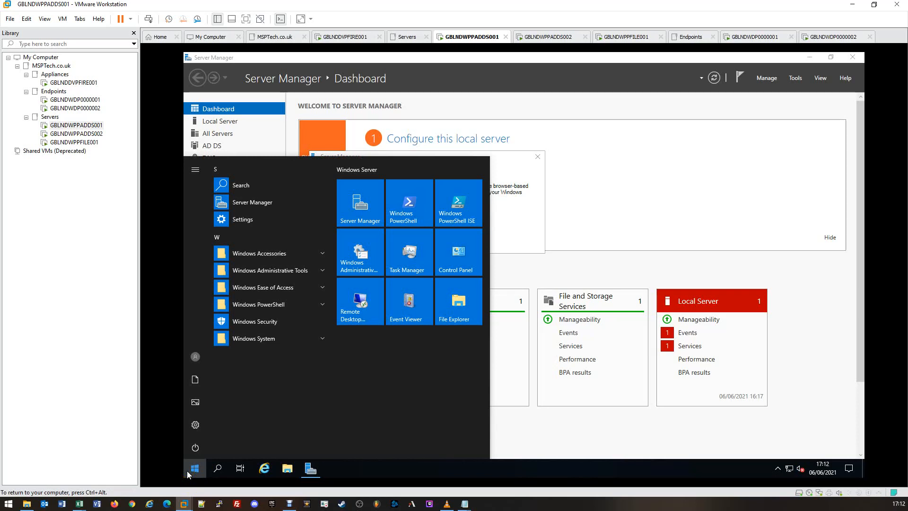
type("active")
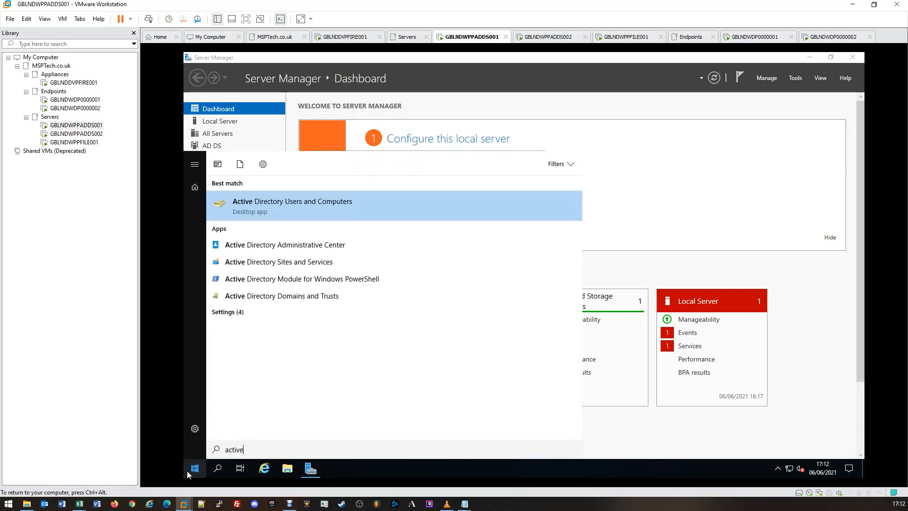
left_click(251, 213)
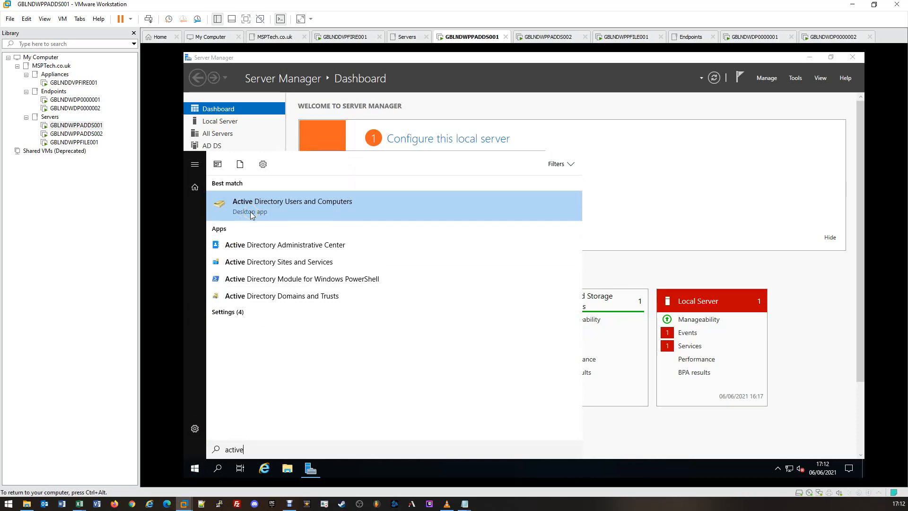
right_click(251, 211)
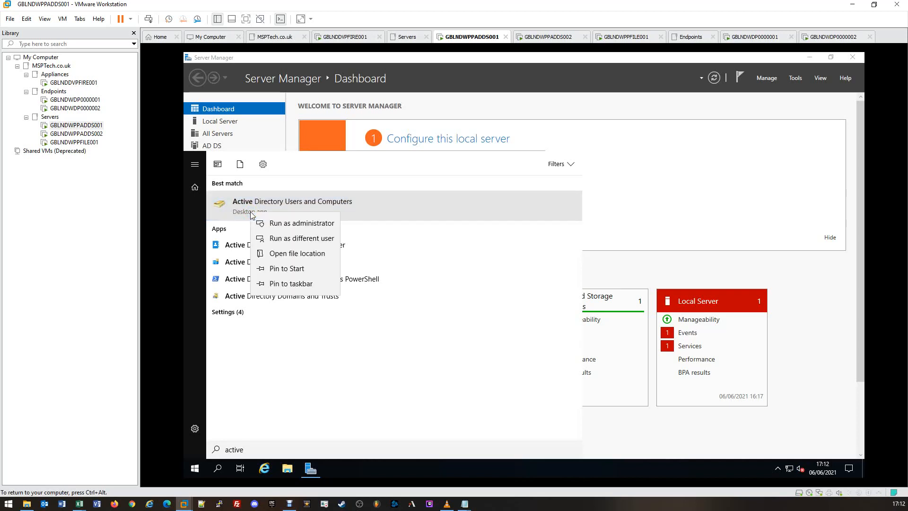
left_click(287, 268)
right_click(279, 231)
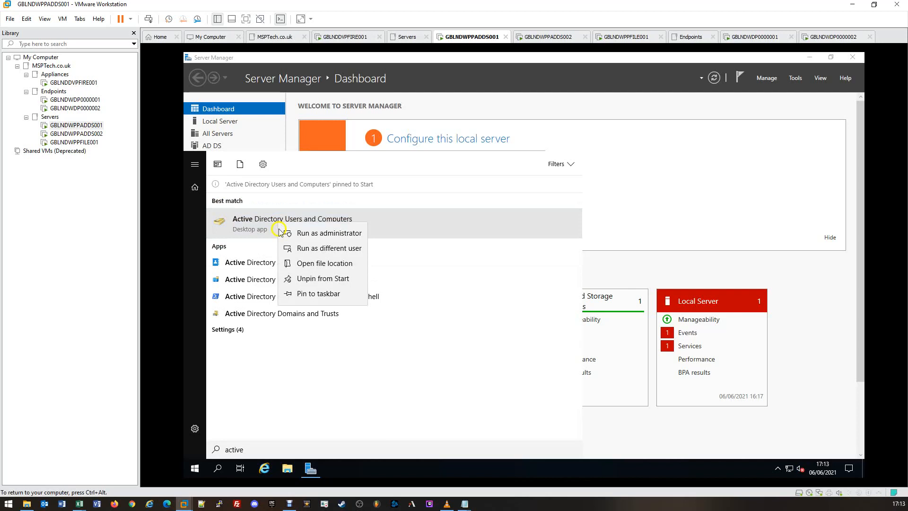
left_click(303, 293)
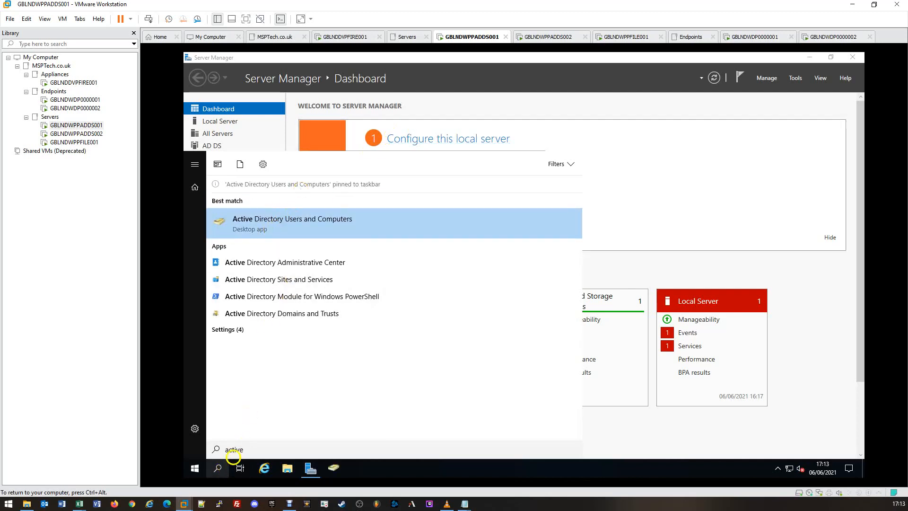
Launch Active Directory Users and Computers on the server.
left_click(194, 470)
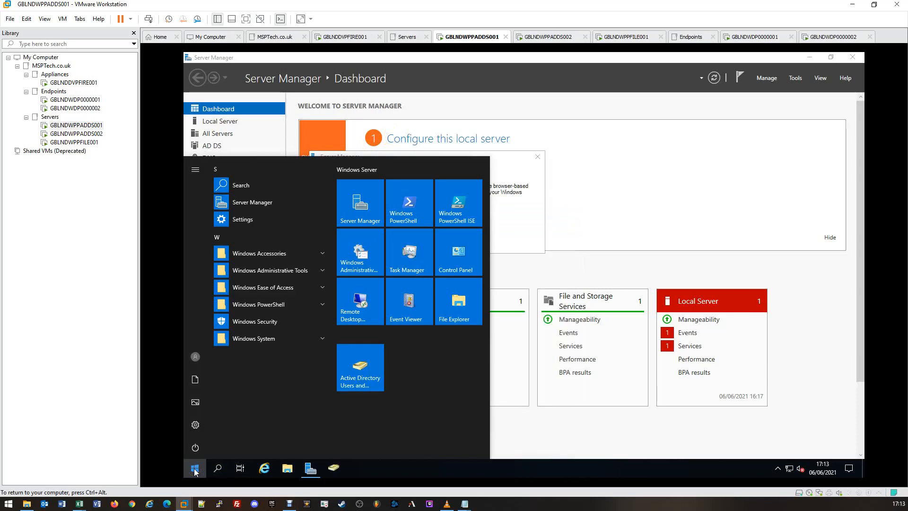
left_click(272, 275)
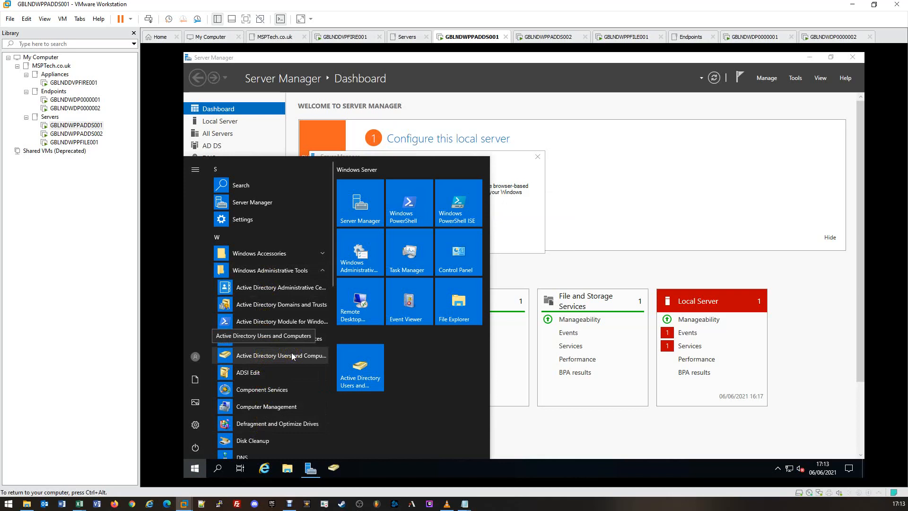
left_click(373, 348)
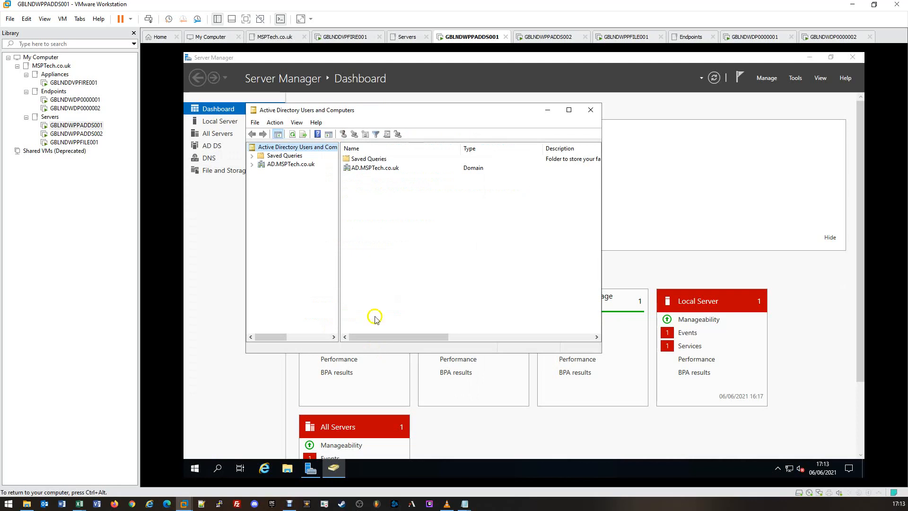
Select the AD.MSPTech.co.uk domain and enable Advanced Features for the directory view.
left_click(290, 164)
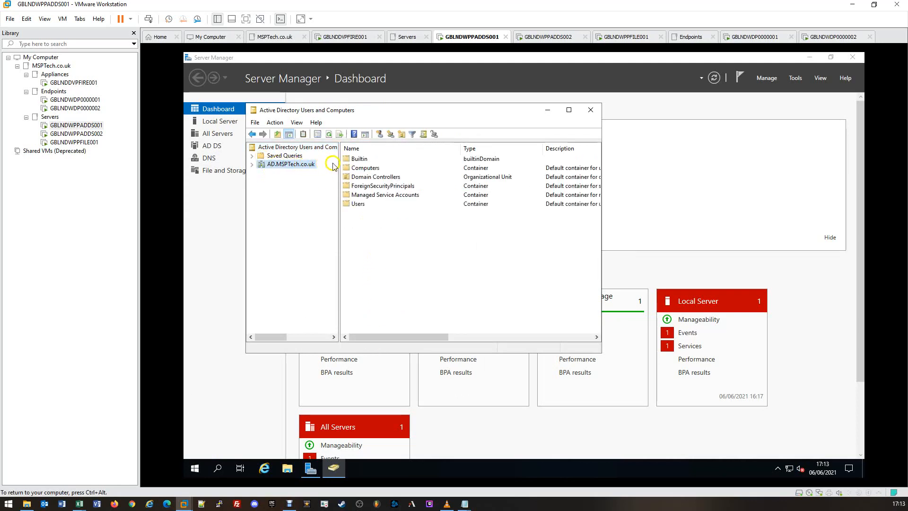
left_click(380, 159)
left_click(397, 178)
left_click(290, 176)
left_click(297, 122)
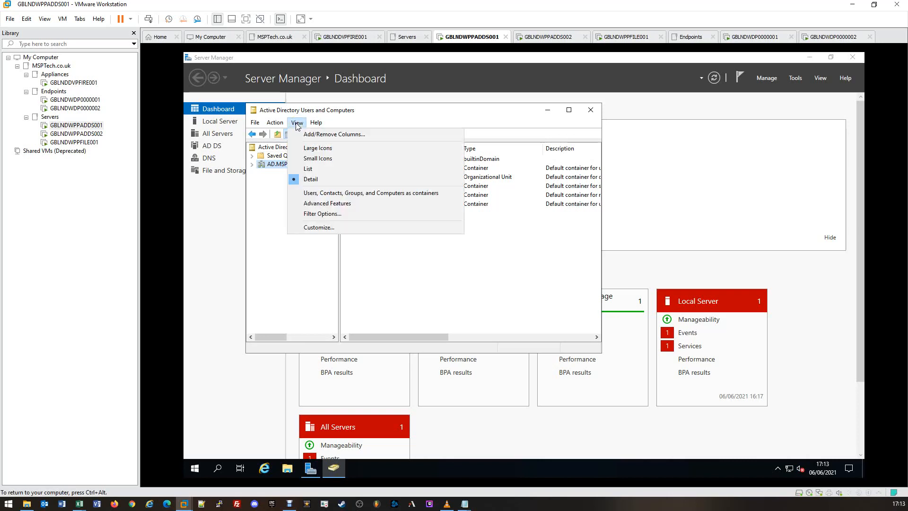
left_click(304, 205)
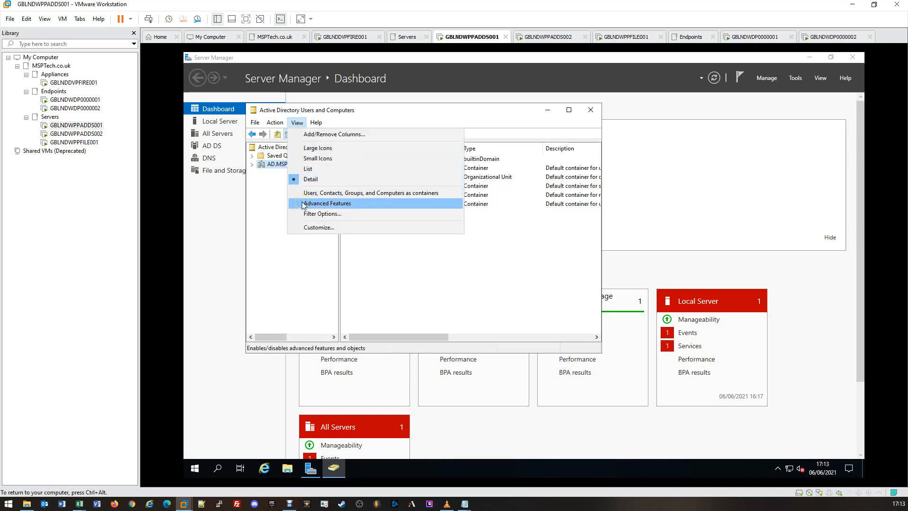
left_click(304, 205)
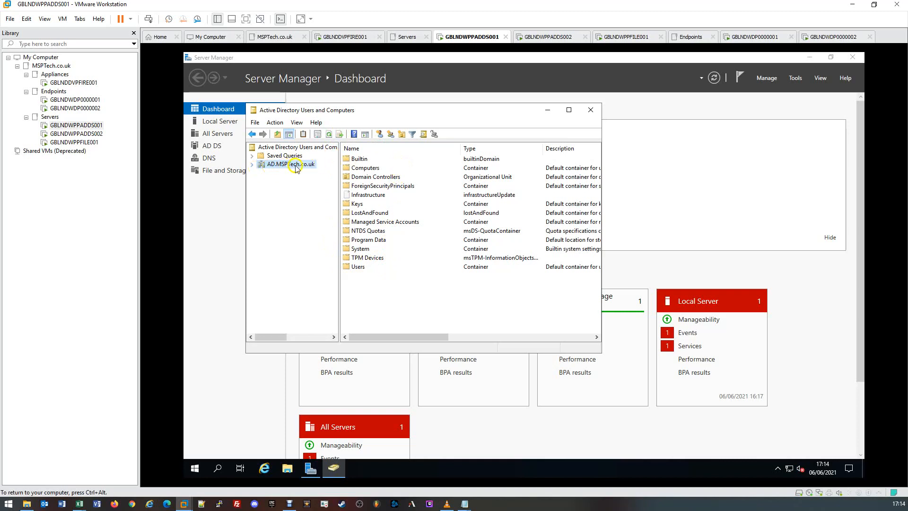
Expand the AD.MSPTech.co.uk domain, maximize the console window and widen its tree pane to fit the container names.
left_click(253, 165)
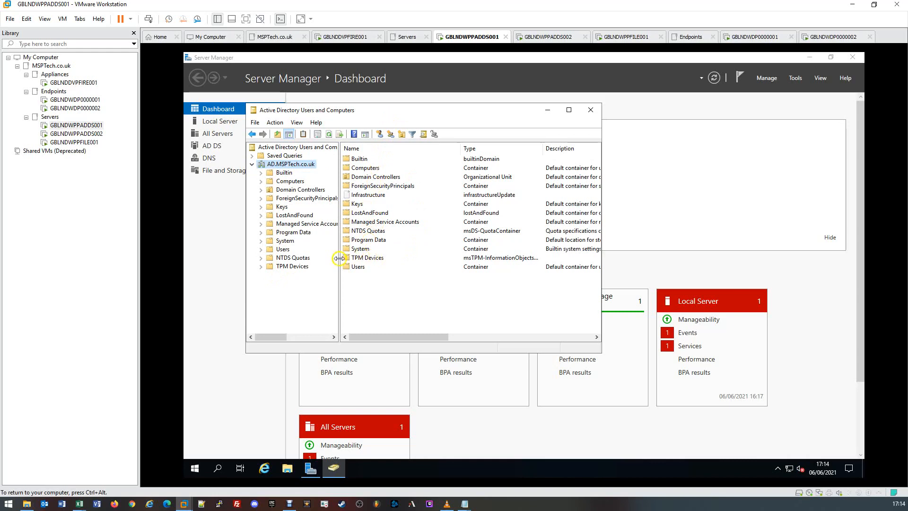
left_click(569, 109)
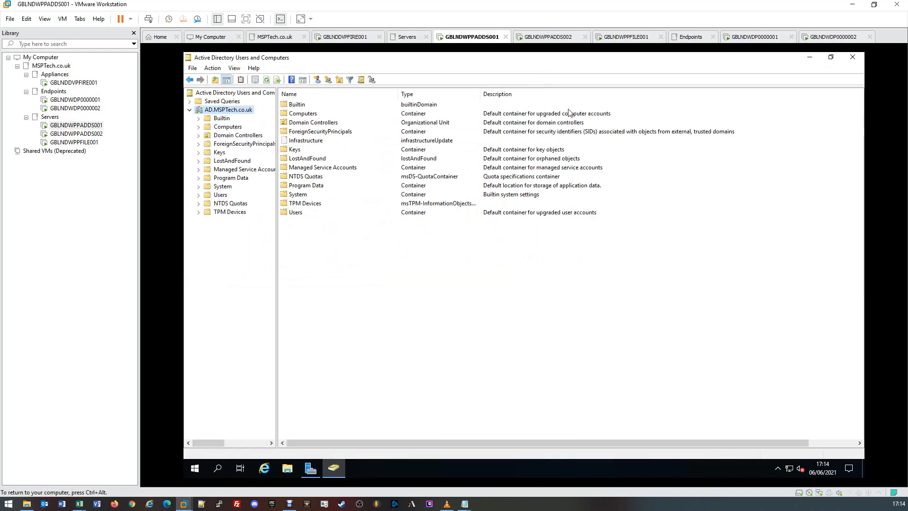
left_click_drag(277, 212, 330, 217)
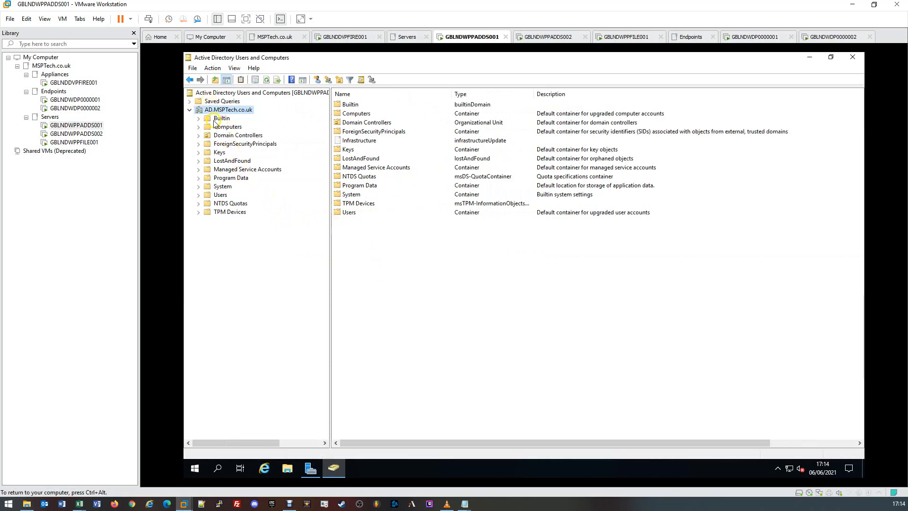
Examine the contents of the domain's default containers, from ForeignSecurityPrincipals through System and Users to TPM Devices.
left_click(220, 143)
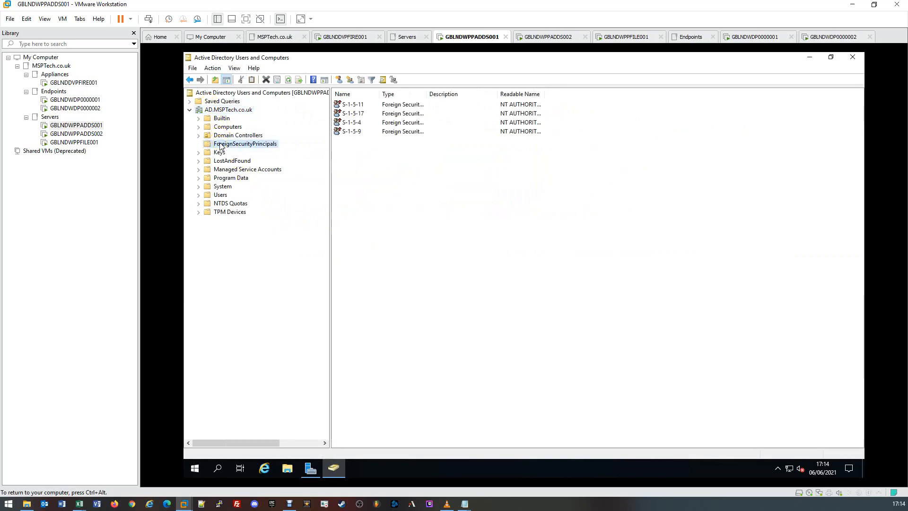
left_click(219, 152)
left_click(220, 161)
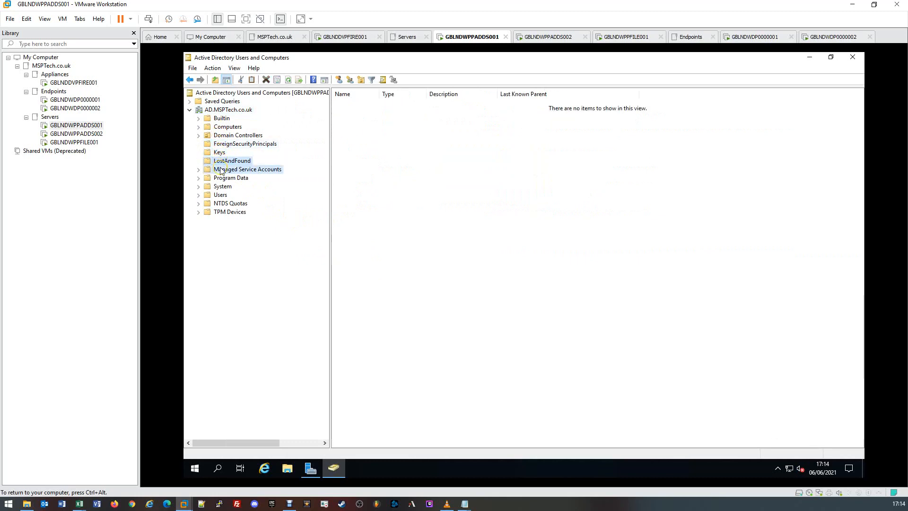
left_click(220, 169)
left_click(220, 178)
left_click(221, 187)
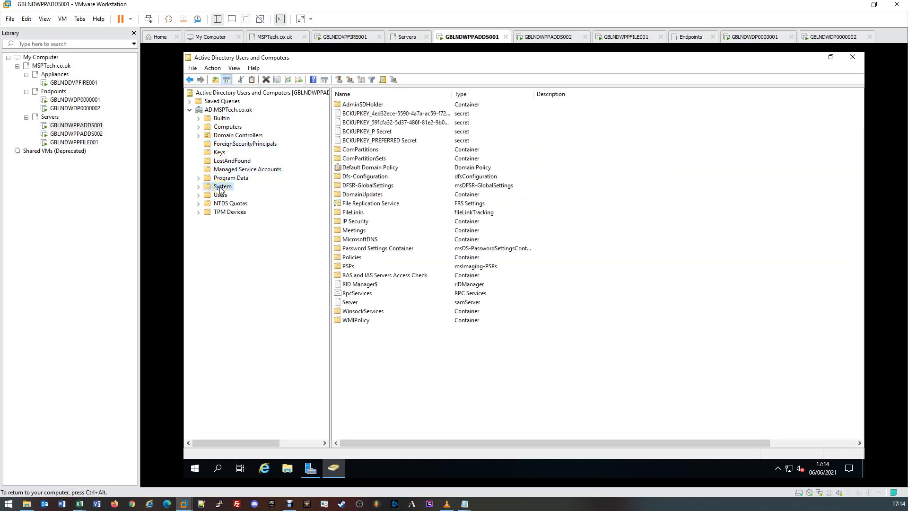
left_click(220, 195)
left_click(221, 203)
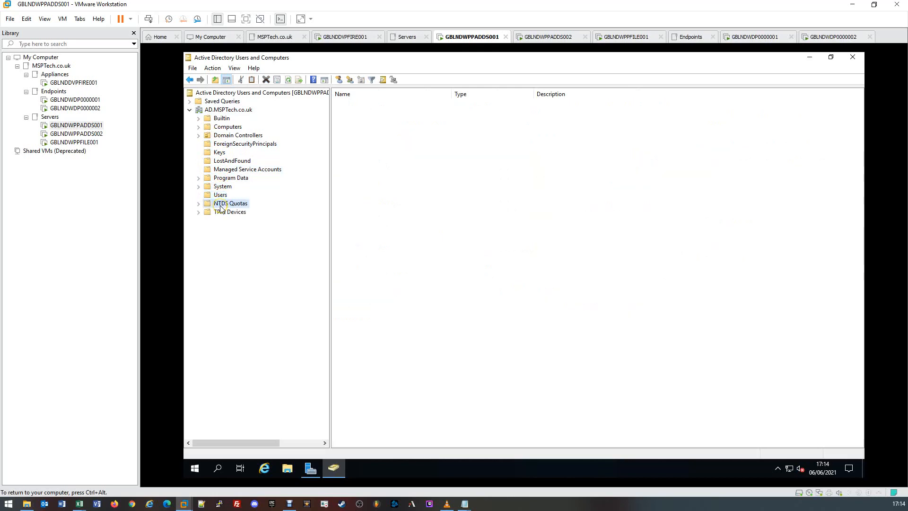
left_click(220, 195)
left_click(221, 212)
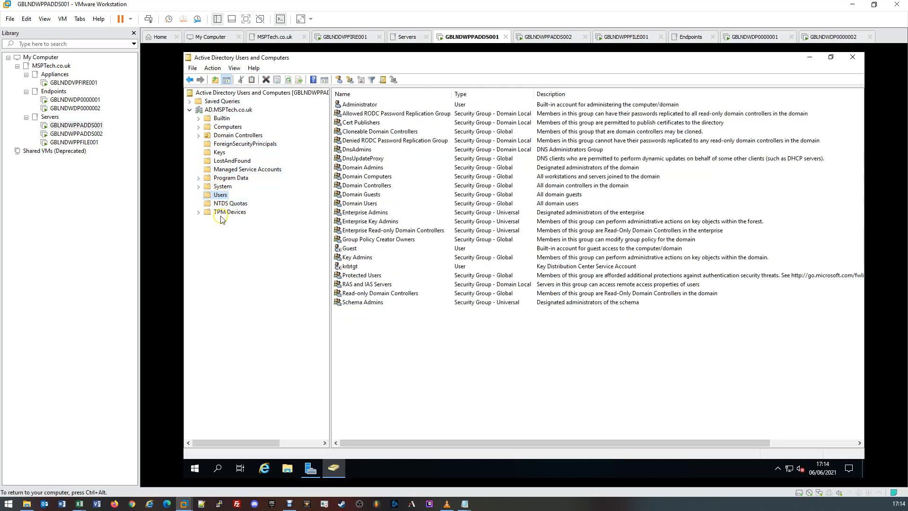
Review the objects stored in the domain's default Computers and Users containers.
left_click(224, 130)
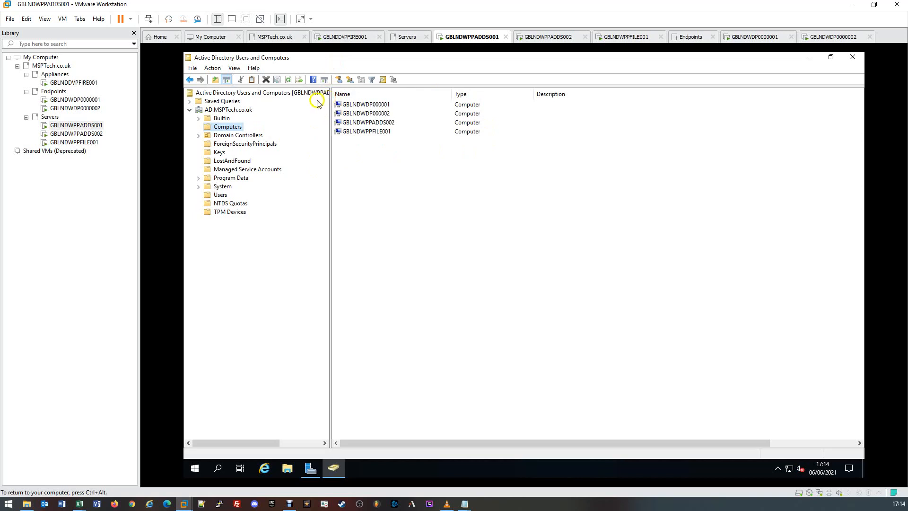
left_click(224, 130)
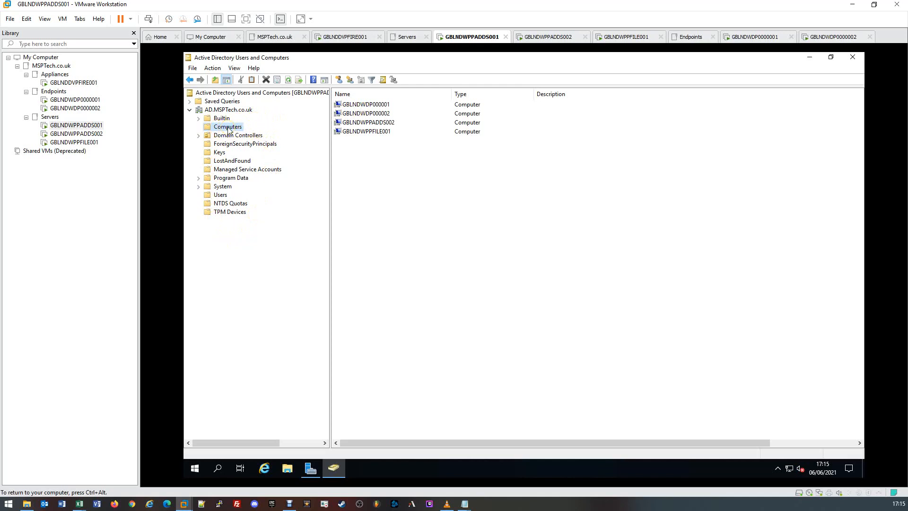
left_click(220, 195)
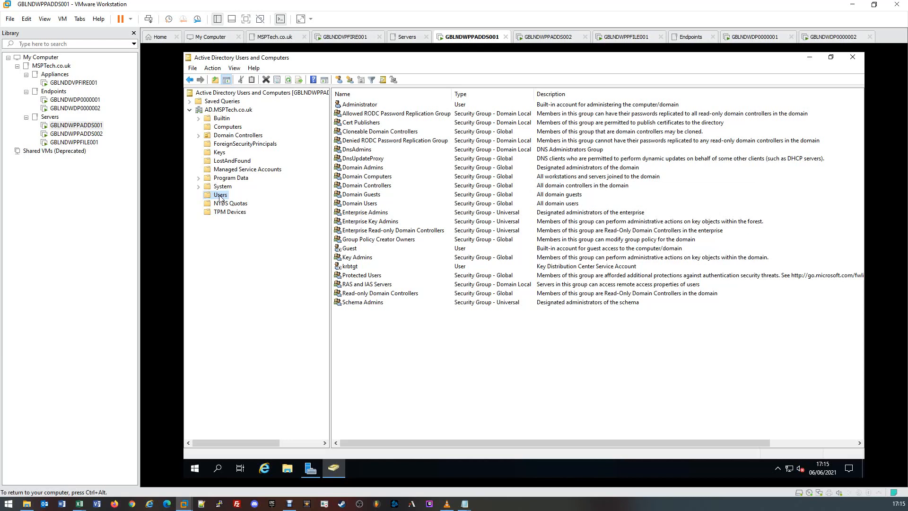
left_click(222, 128)
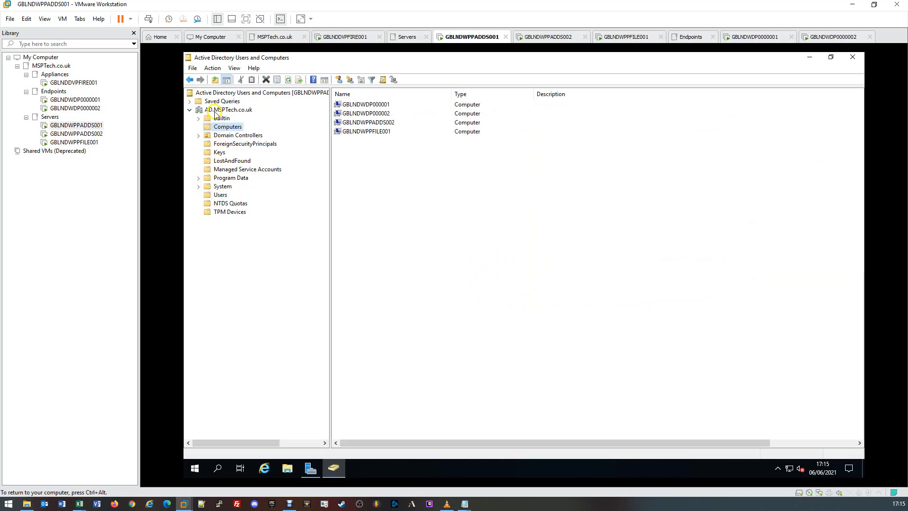
Create an organizational unit named MSPTech - Computers directly under the AD.MSPTech.co.uk domain, protected from accidental deletion.
left_click(216, 110)
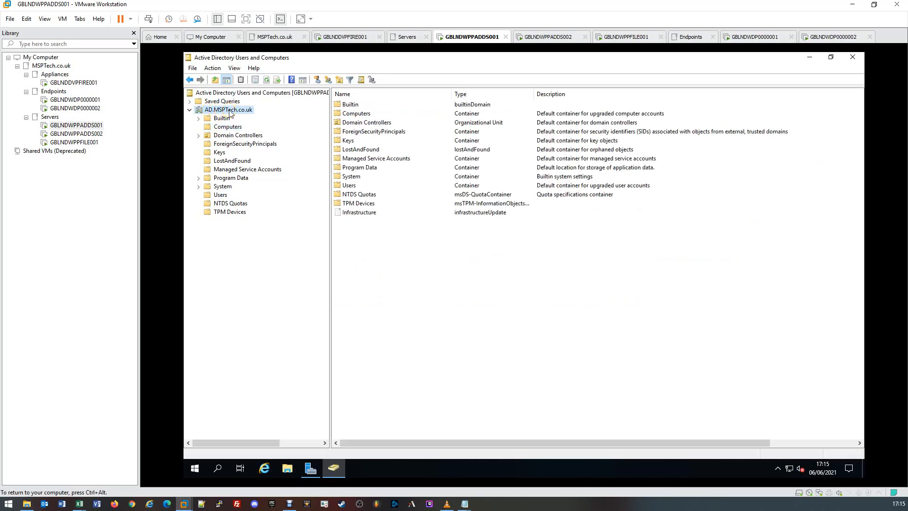
right_click(231, 113)
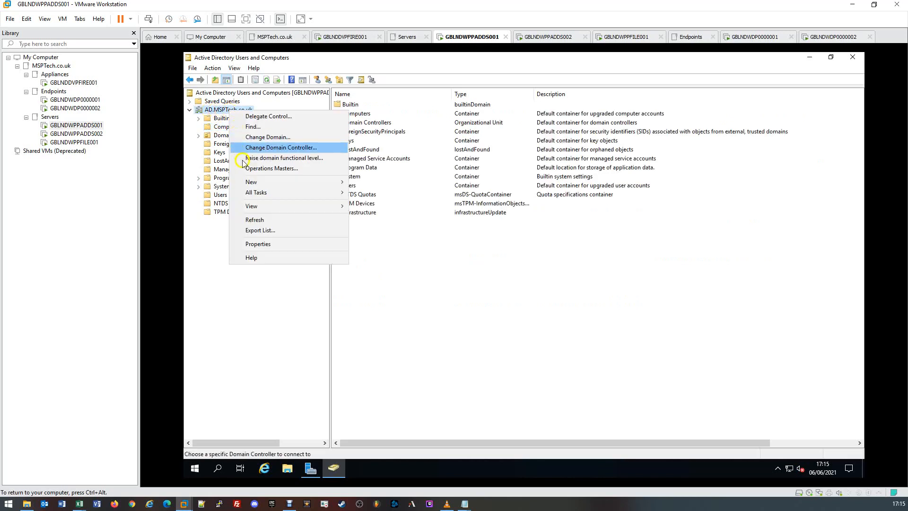
mouse_move(255, 182)
left_click(293, 184)
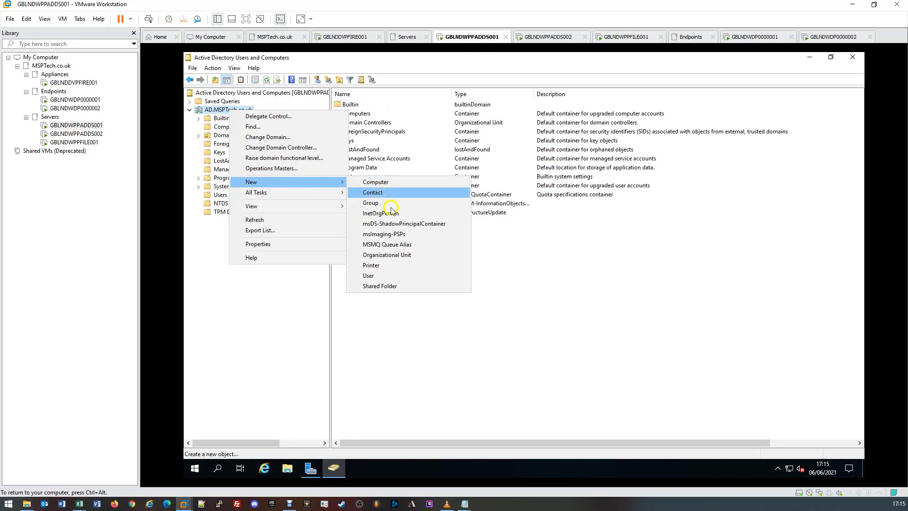
left_click(402, 259)
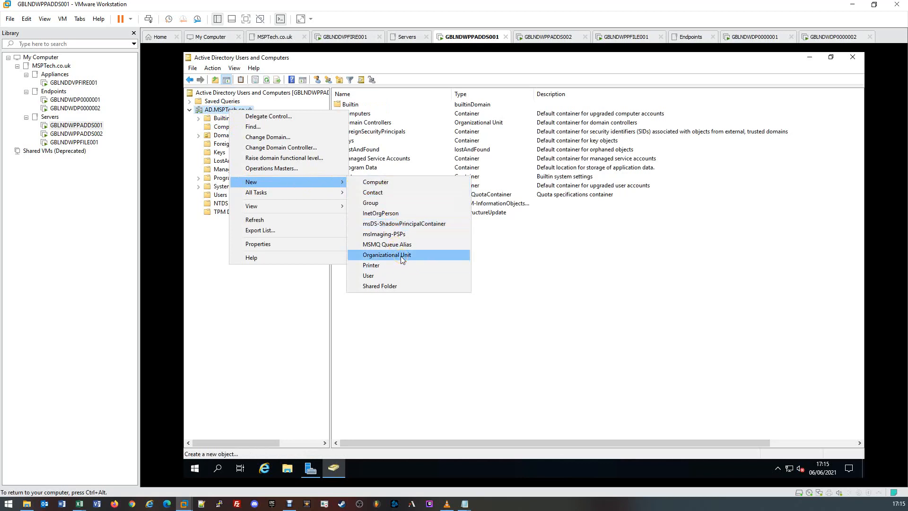
left_click(402, 258)
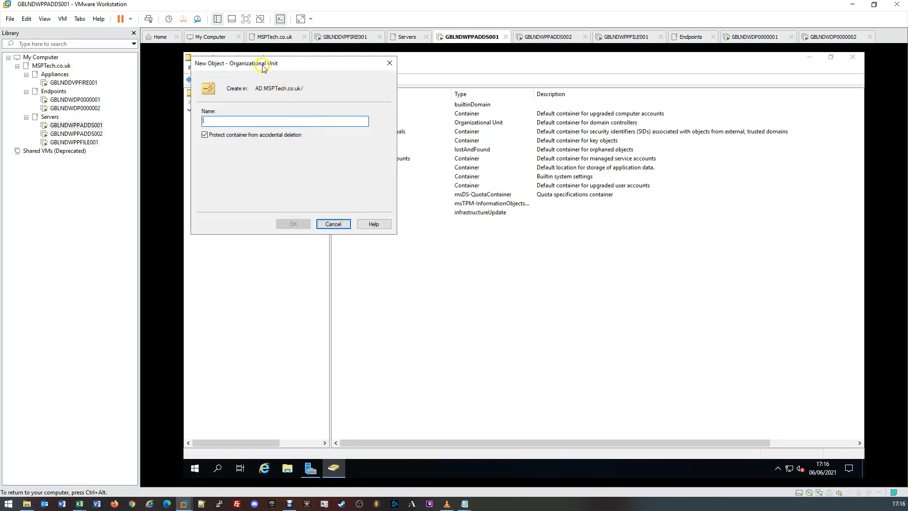
left_click_drag(263, 68, 448, 146)
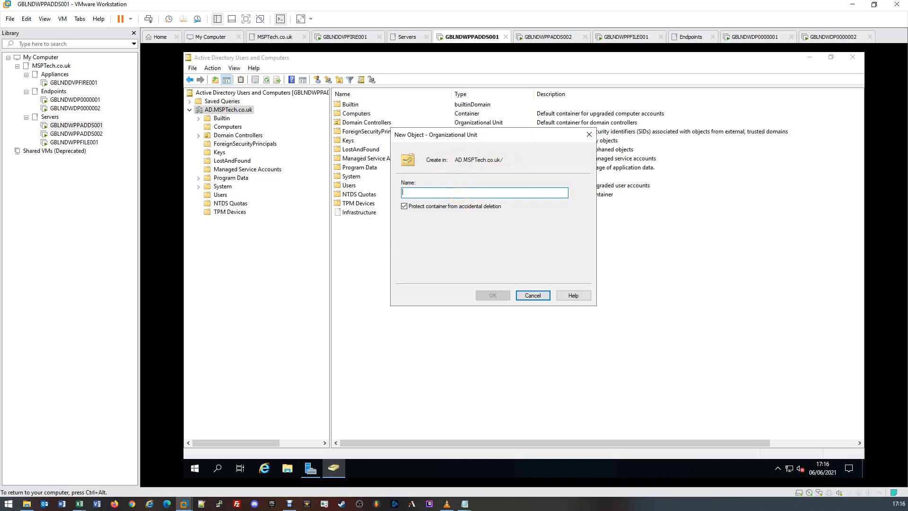
type("MSP")
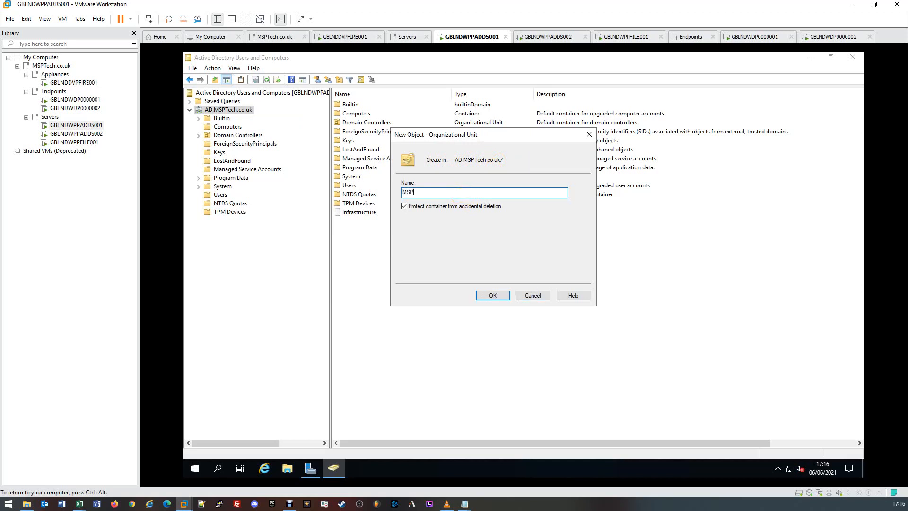
type("Tech - Computers")
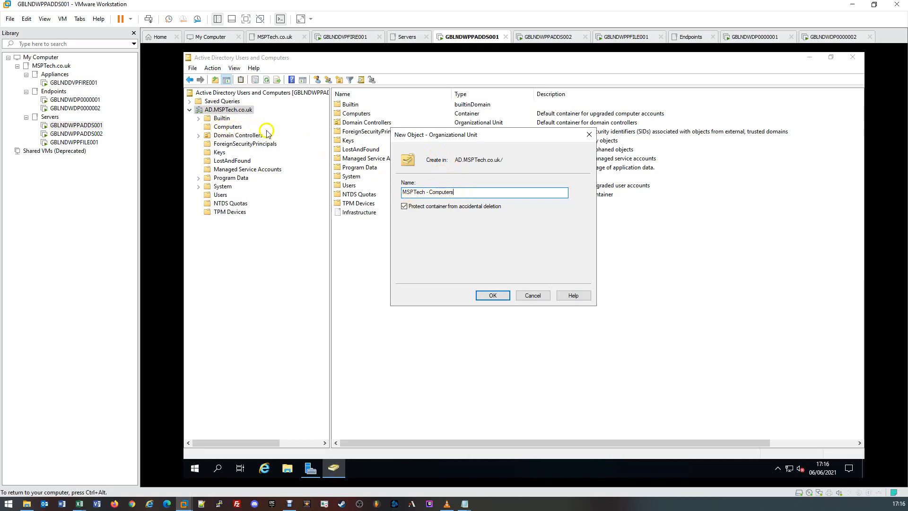
mouse_move(431, 192)
left_mouse_down()
mouse_move(390, 194)
mouse_move(425, 189)
left_mouse_up()
left_click(465, 192)
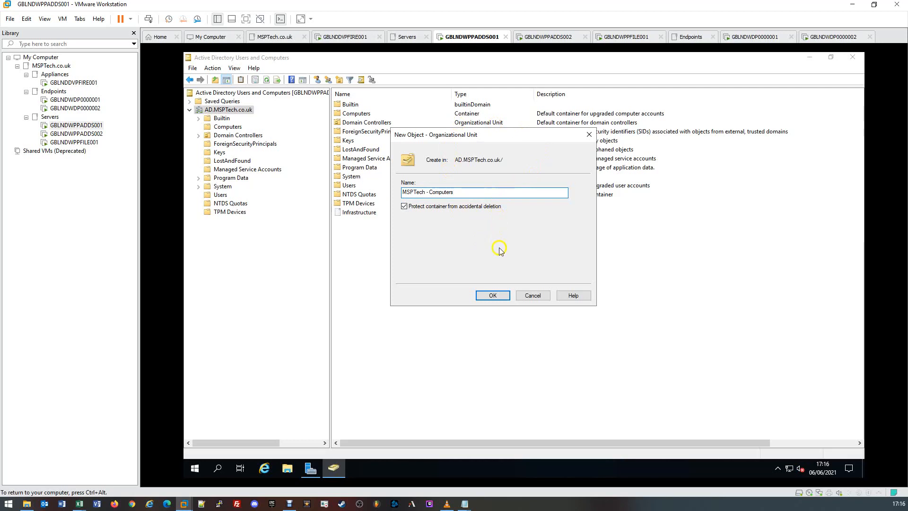
left_click(498, 295)
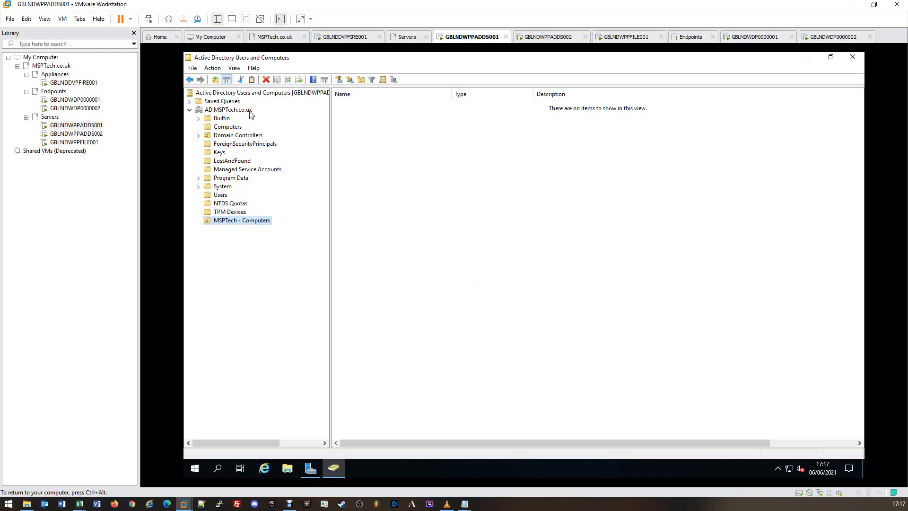
Compare the contents of the default Computers container with those of the MSPTech - Computers organizational unit.
left_click(218, 222)
left_click(266, 223)
left_click(238, 130)
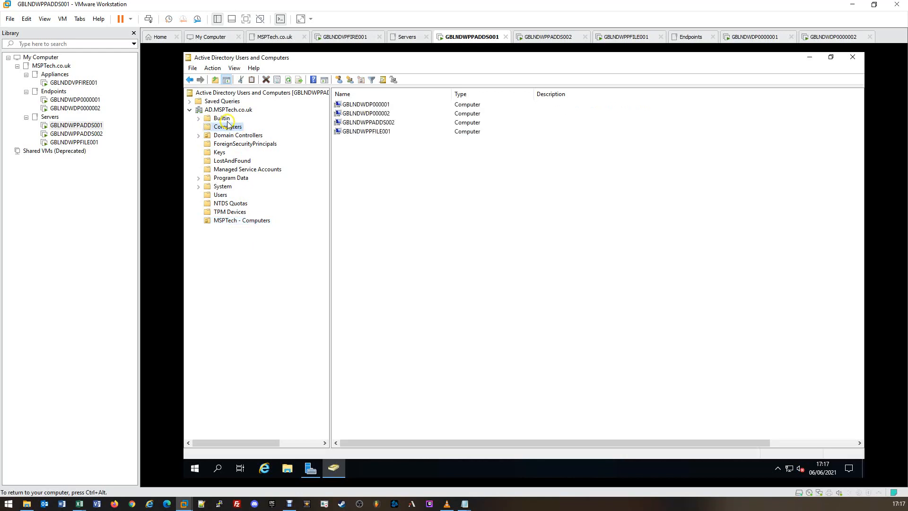
left_click(231, 223)
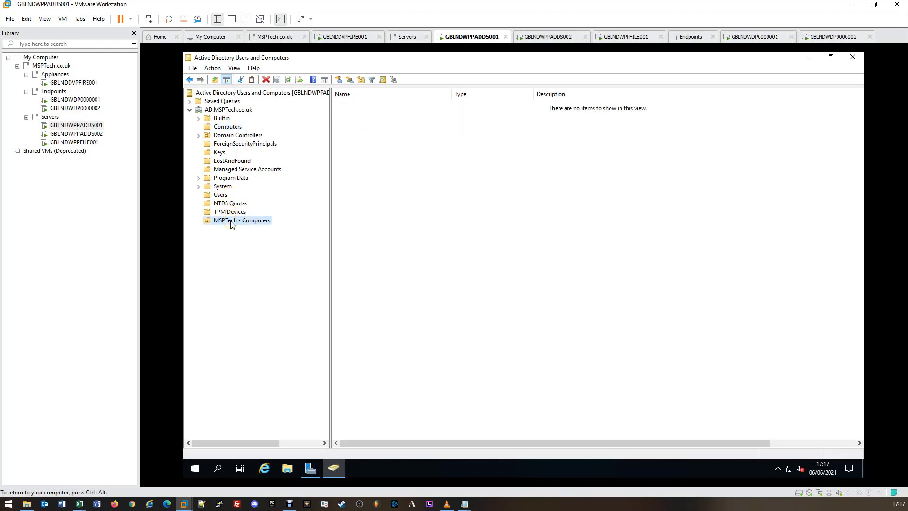
left_click(230, 224)
left_click(250, 227)
left_click(225, 223)
left_click(240, 223)
Create a protected organizational unit named GB - United Kingdom inside MSPTech - Computers.
right_click(240, 224)
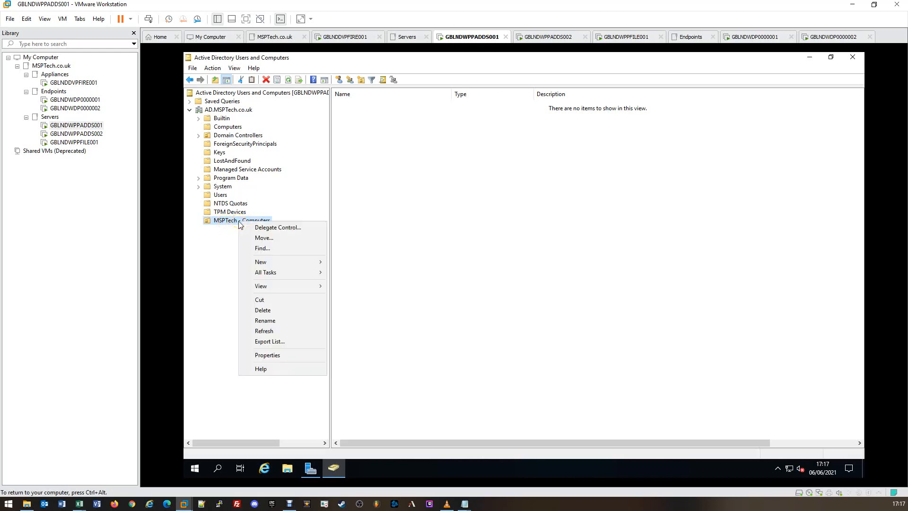
left_click(322, 263)
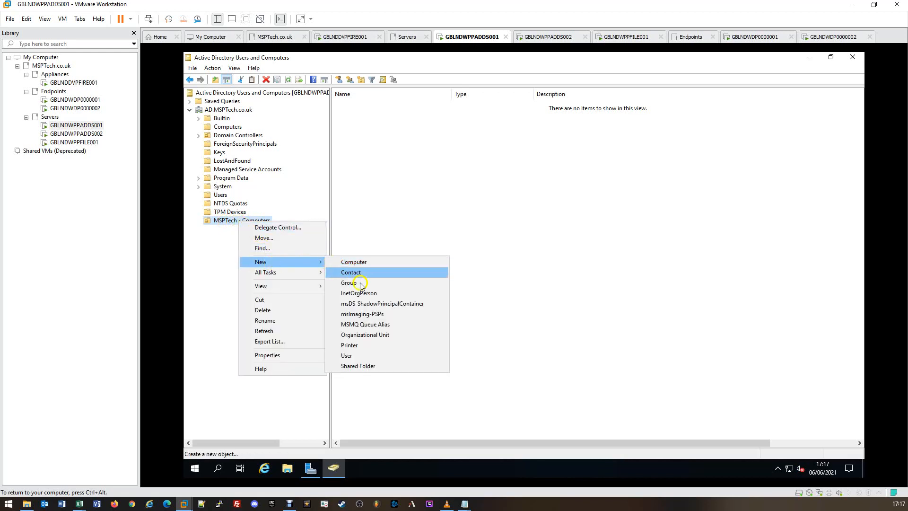
left_click(365, 335)
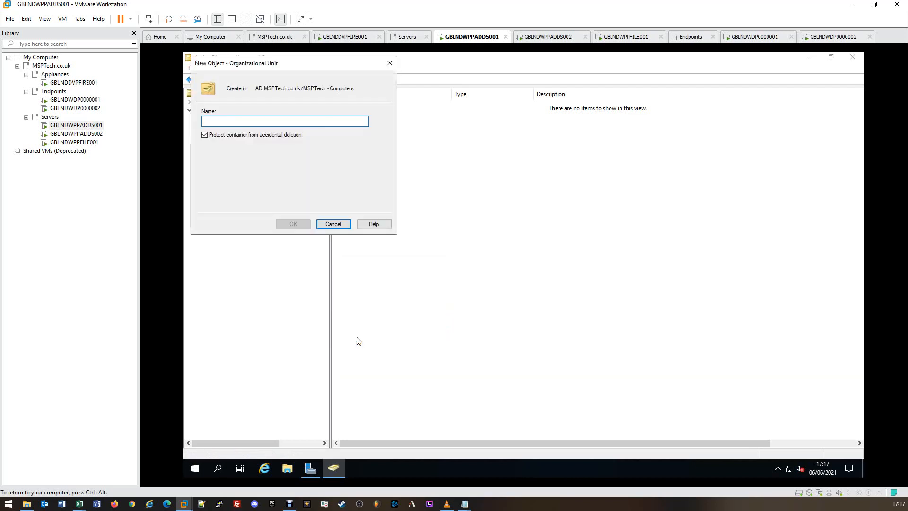
left_click_drag(291, 69, 520, 147)
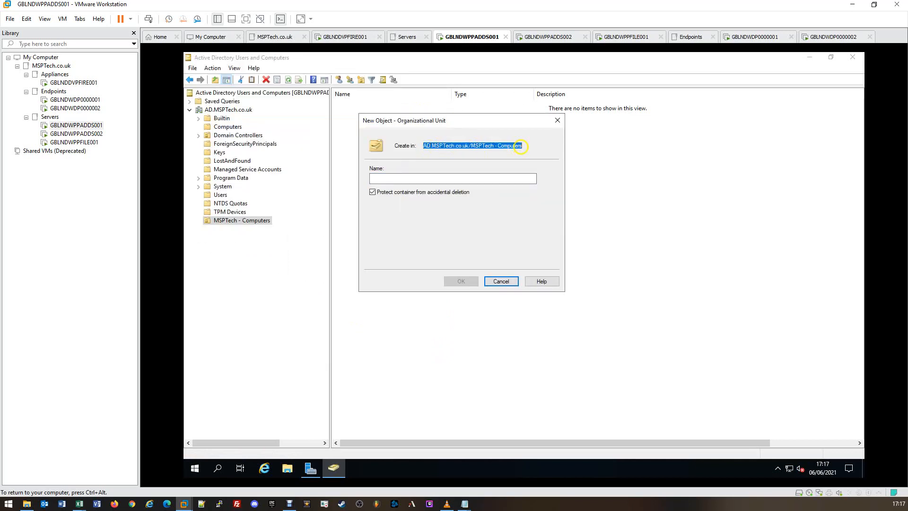
left_click(432, 147)
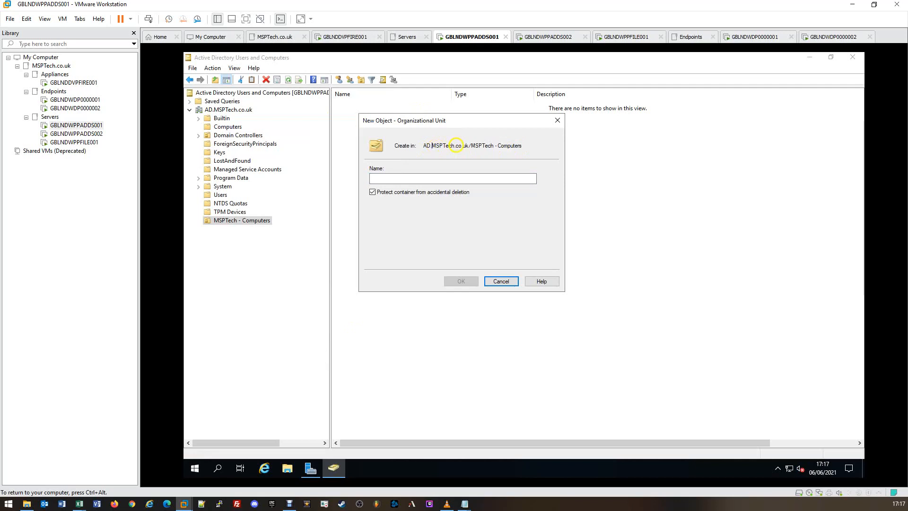
left_click_drag(468, 146, 573, 145)
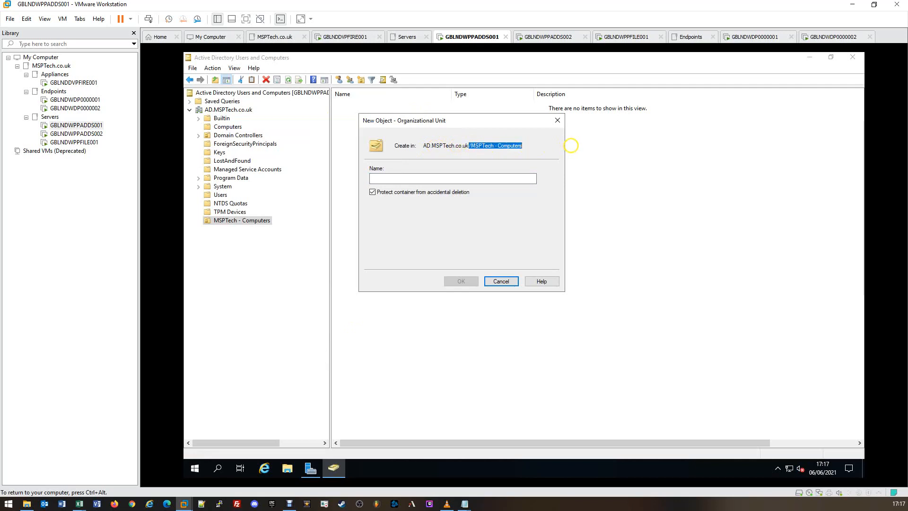
left_click(487, 179)
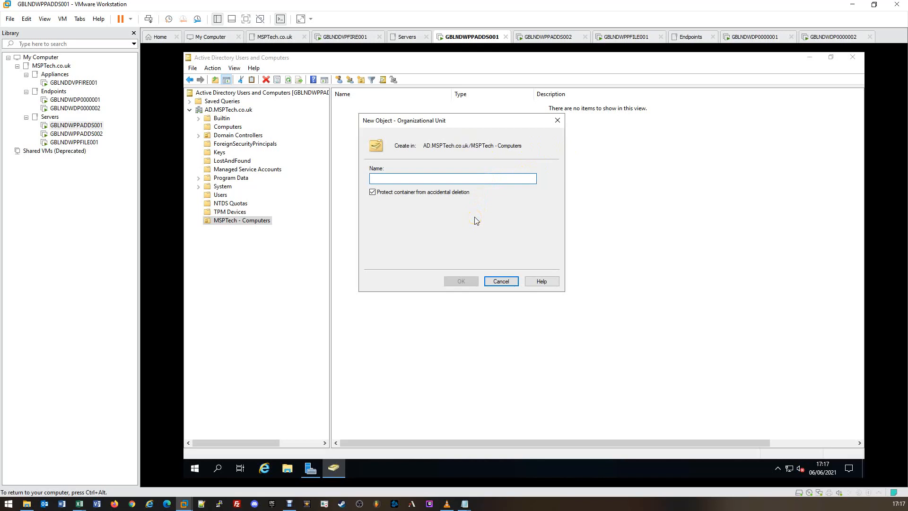
type("GB")
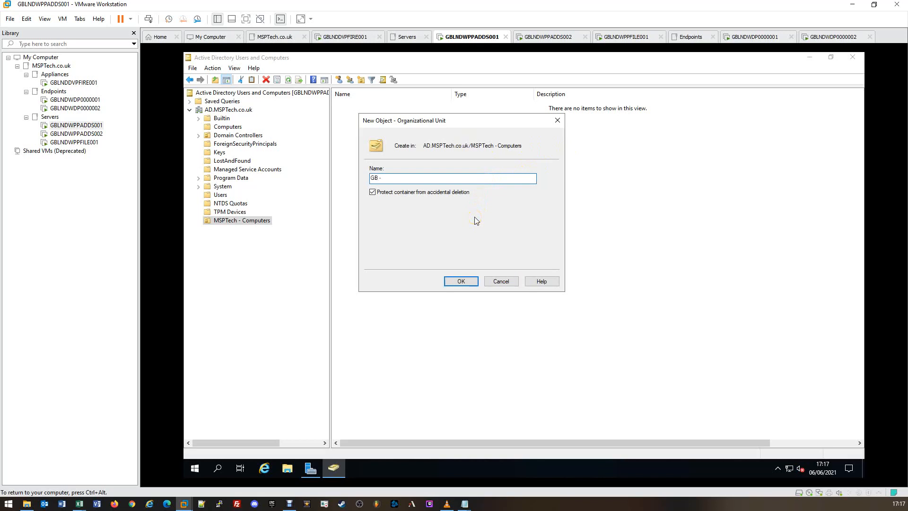
type(" - United Kingdom")
left_click(459, 283)
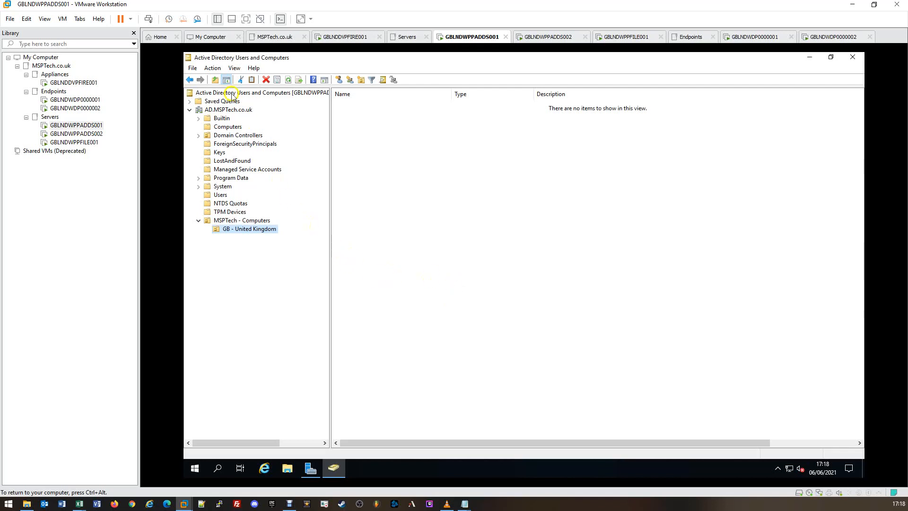
Create a protected organizational unit named LND - London inside GB - United Kingdom.
left_click(209, 111)
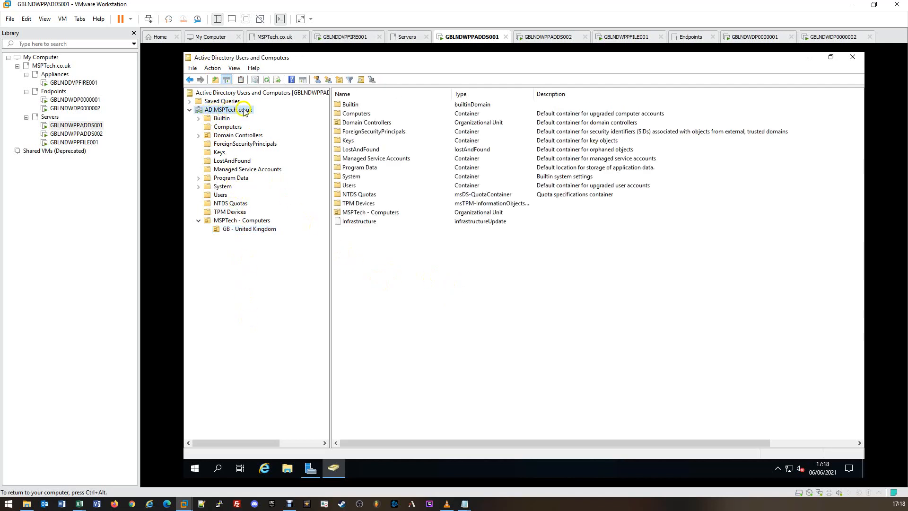
left_click(241, 221)
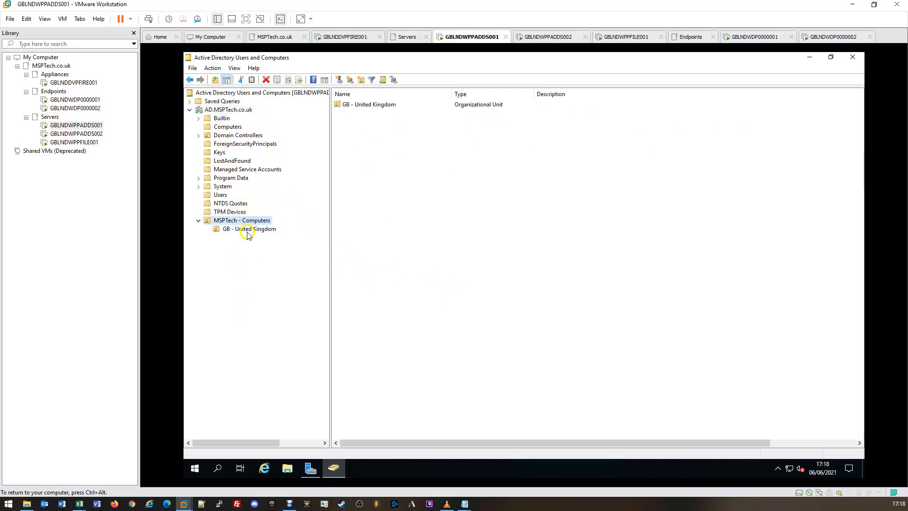
left_click(247, 229)
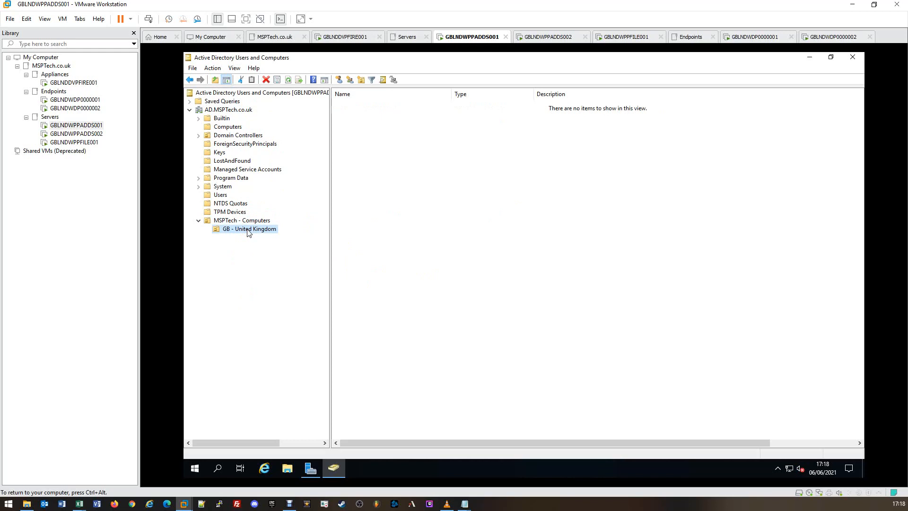
right_click(249, 232)
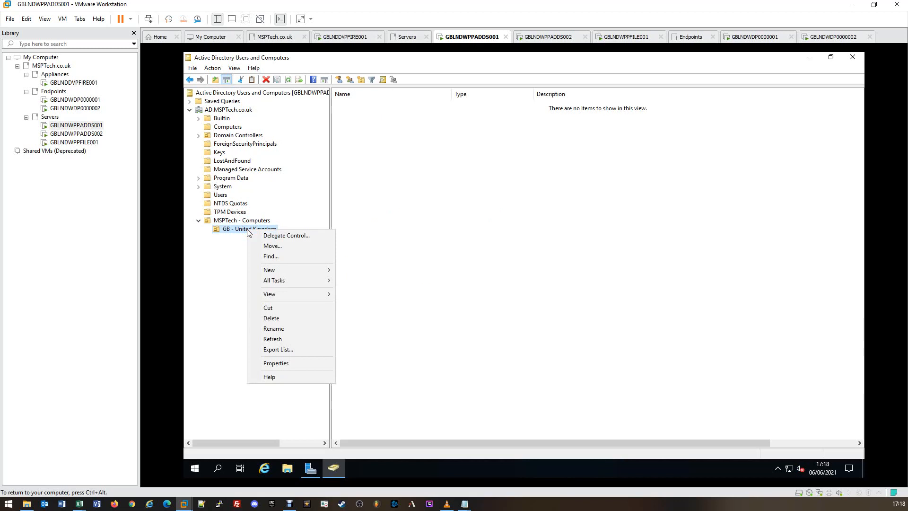
mouse_move(275, 270)
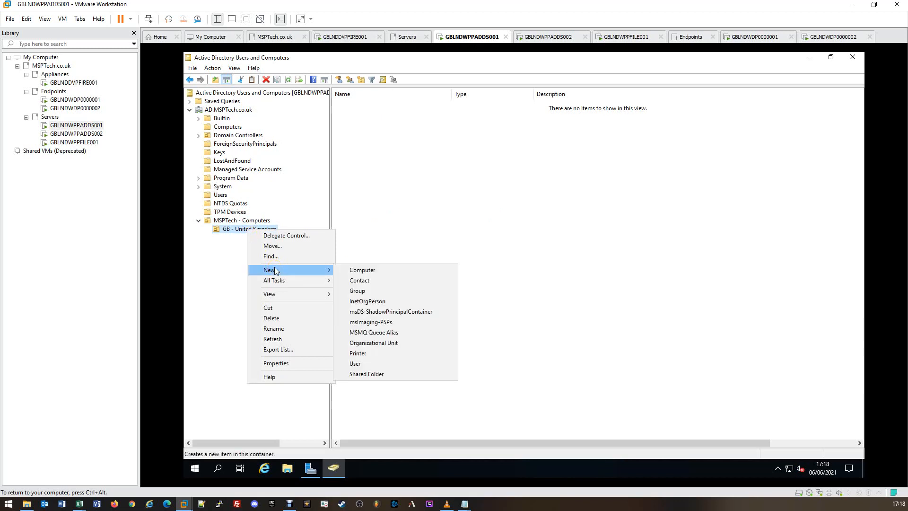
left_click(365, 344)
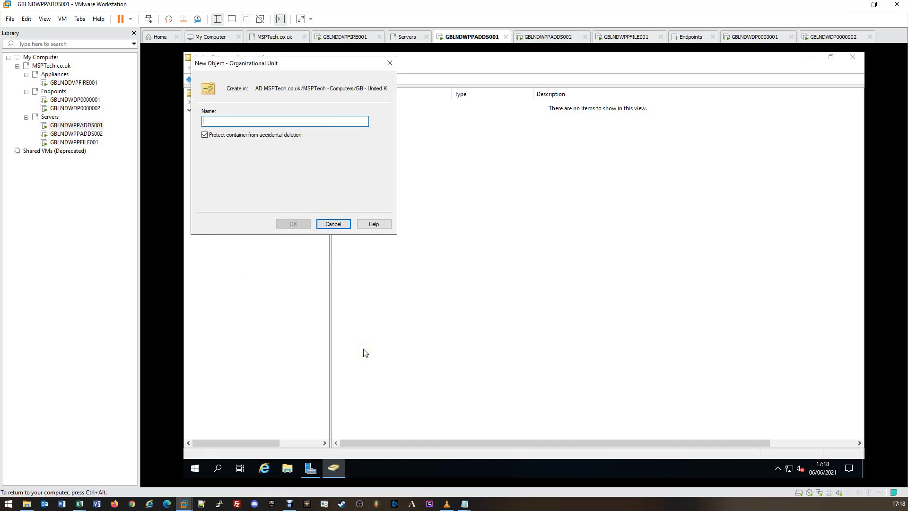
type("LND")
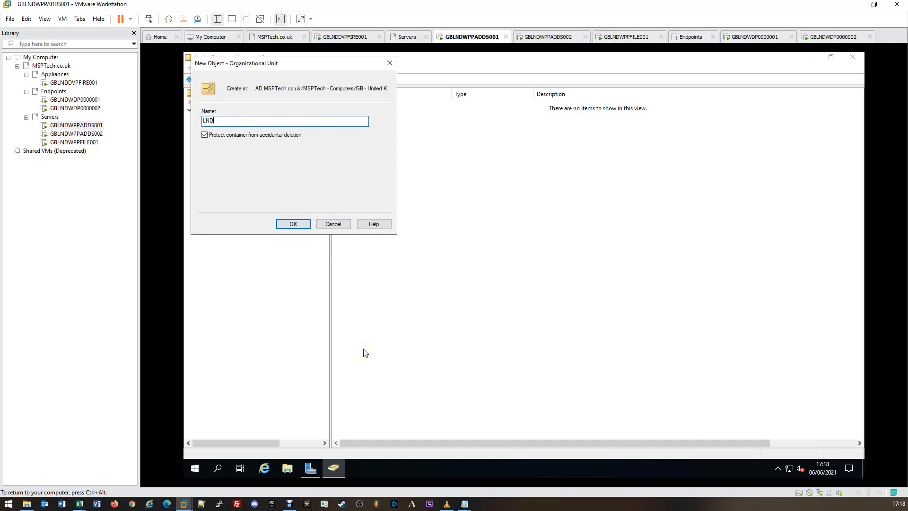
type(" - London")
left_click(288, 224)
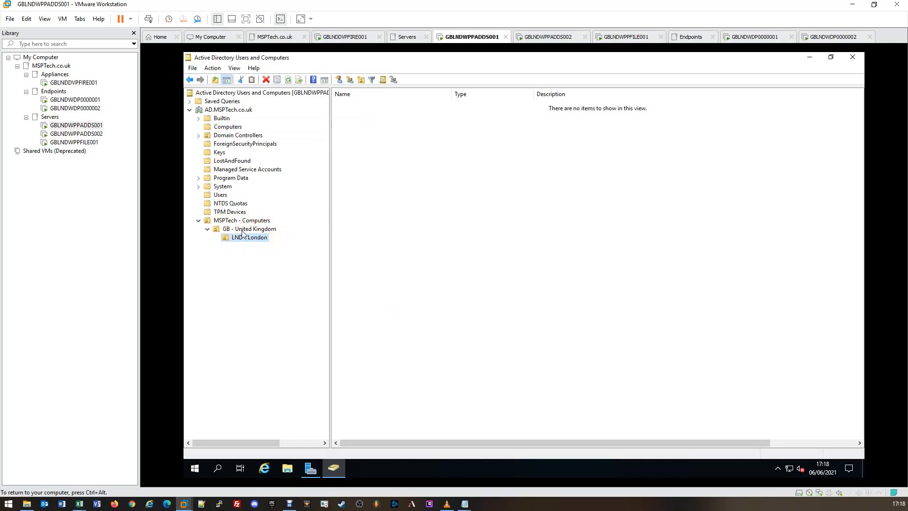
Create a protected organizational unit named Servers inside LND - London.
left_click(242, 243)
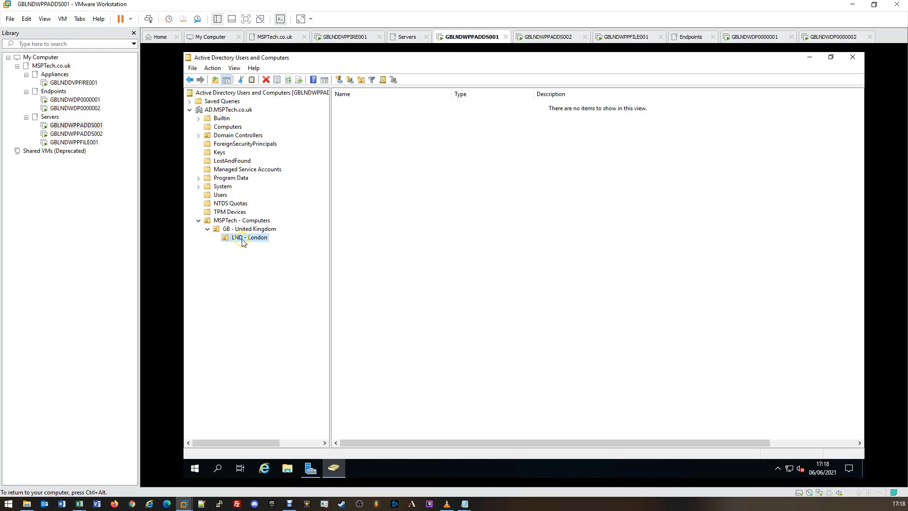
right_click(243, 242)
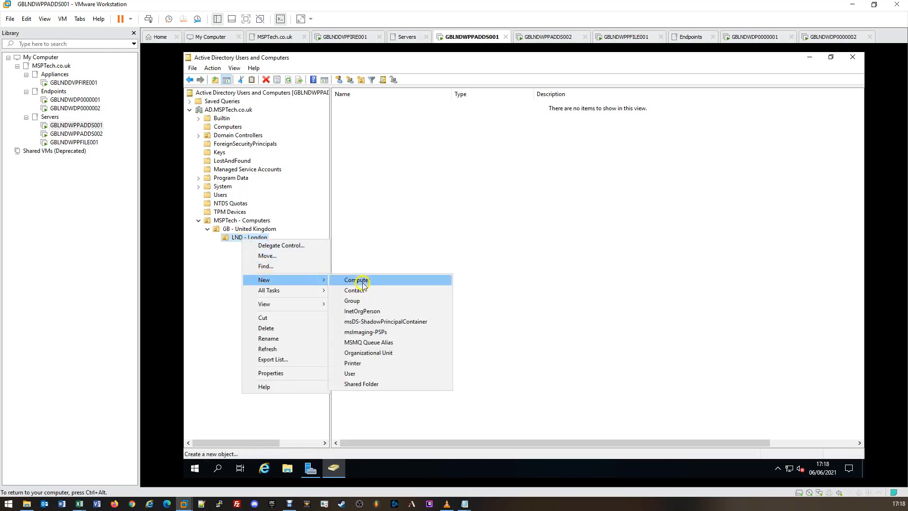
left_click(385, 355)
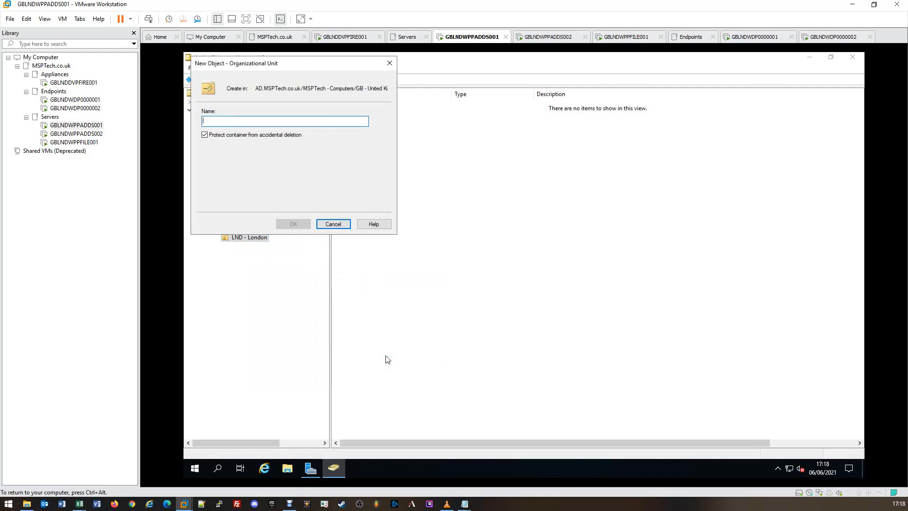
type("Ser")
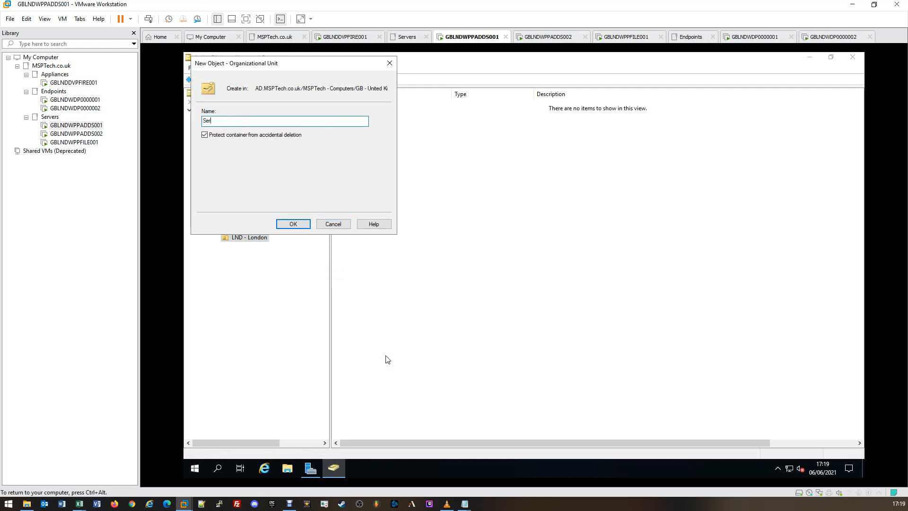
type("vers")
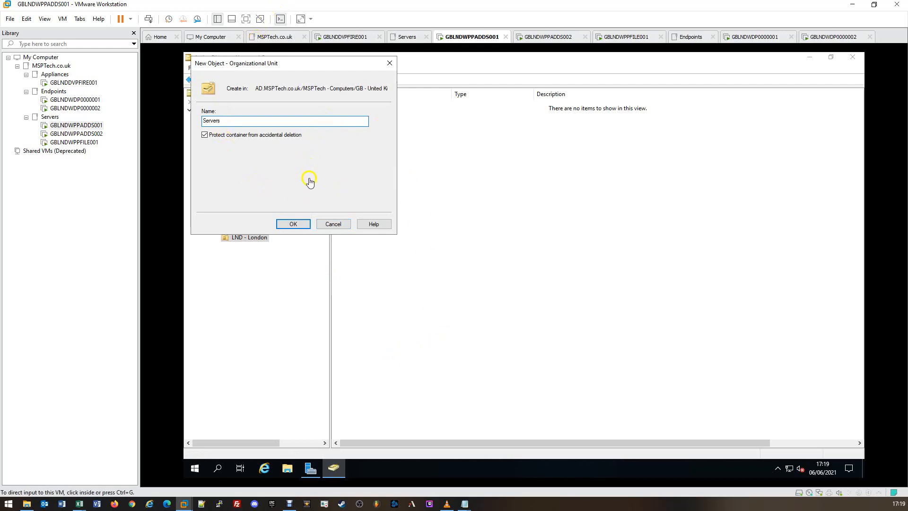
left_click(295, 227)
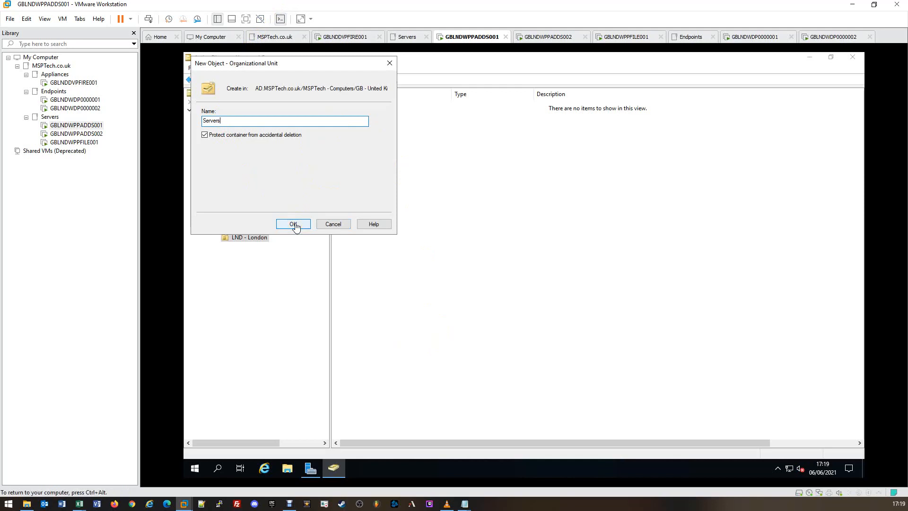
Create a protected organizational unit named Endpoints inside LND - London.
left_click(258, 248)
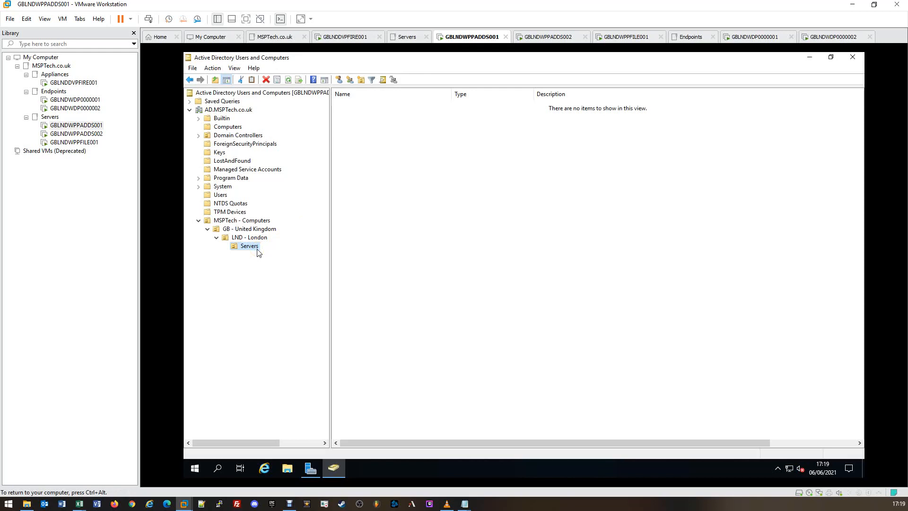
left_click(265, 238)
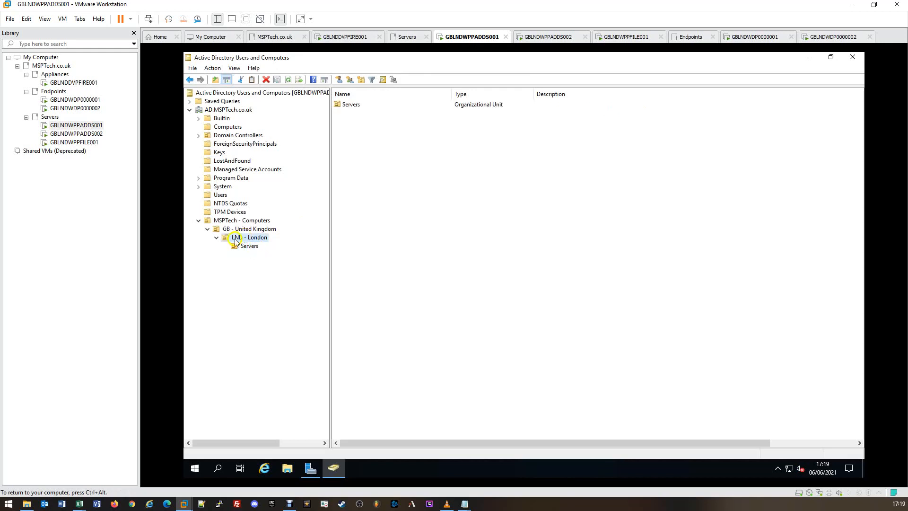
right_click(264, 241)
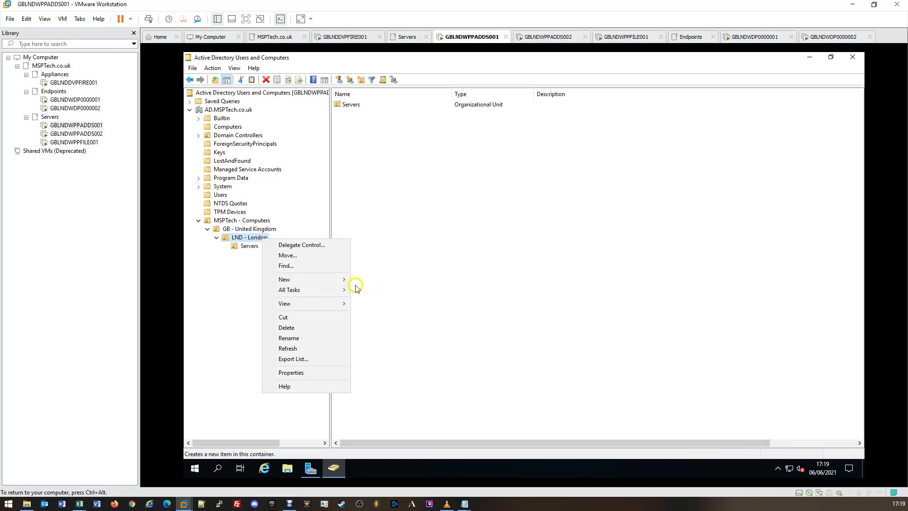
mouse_move(344, 282)
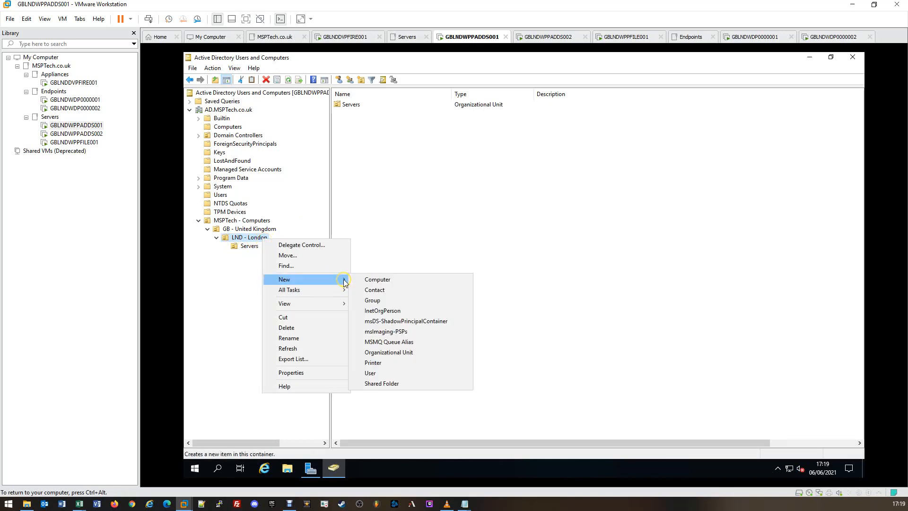
left_click(392, 354)
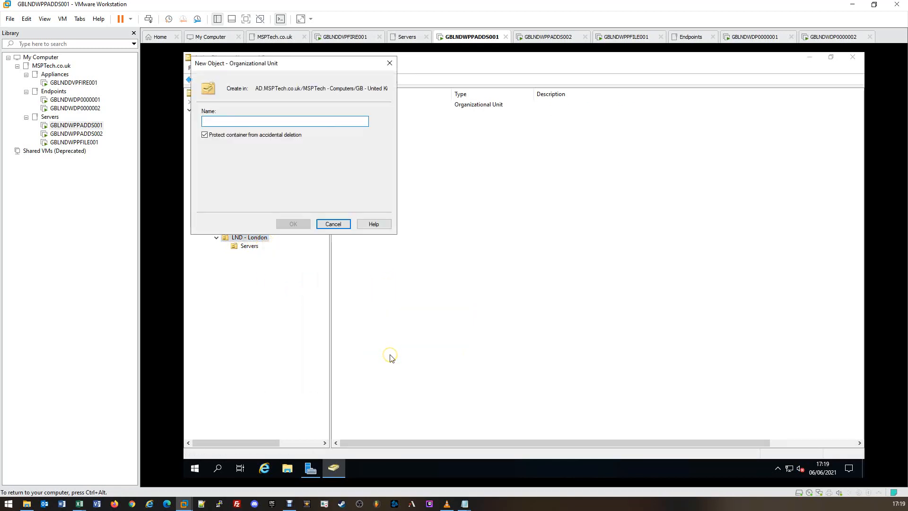
type("Endpoints")
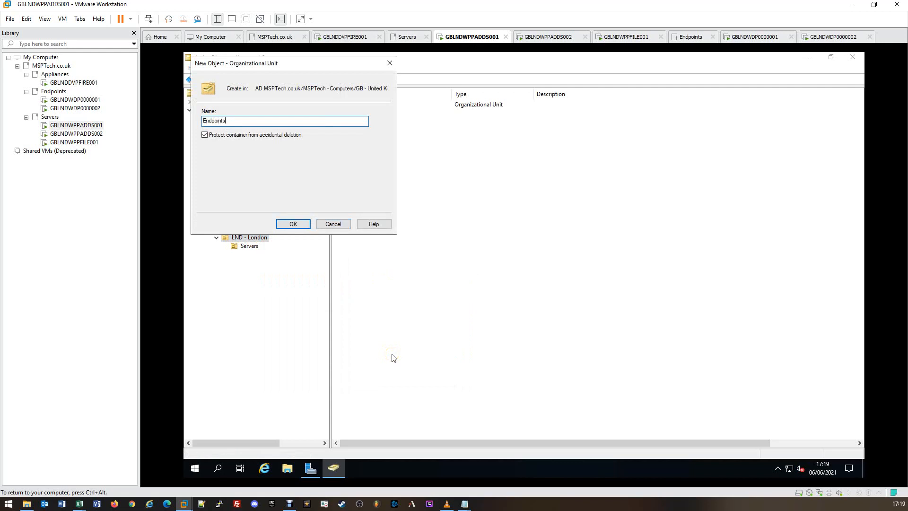
left_click(289, 224)
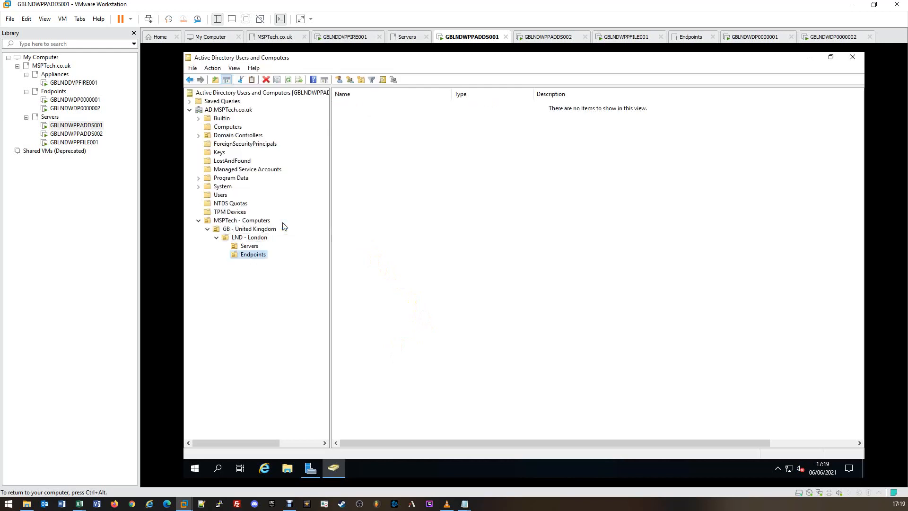
Create a protected organizational unit named Workstations inside Endpoints.
left_click(246, 238)
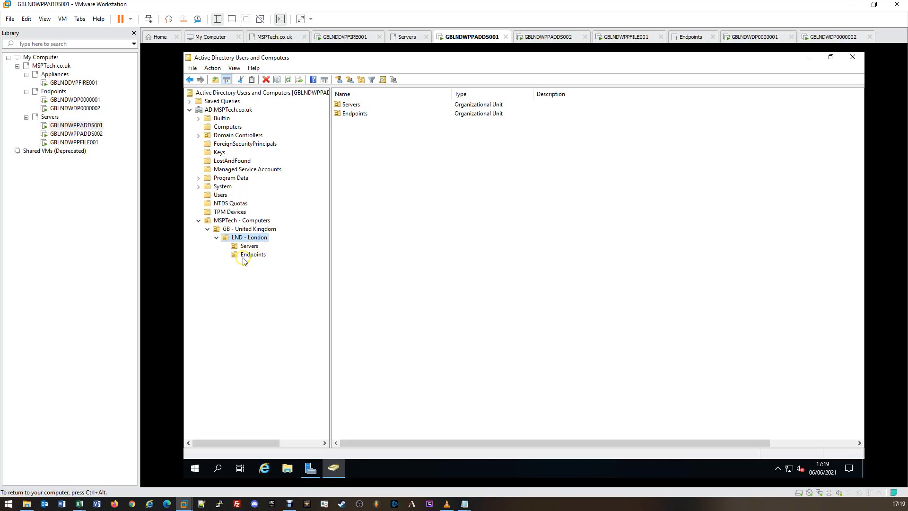
left_click(242, 258)
left_click(260, 256)
right_click(260, 258)
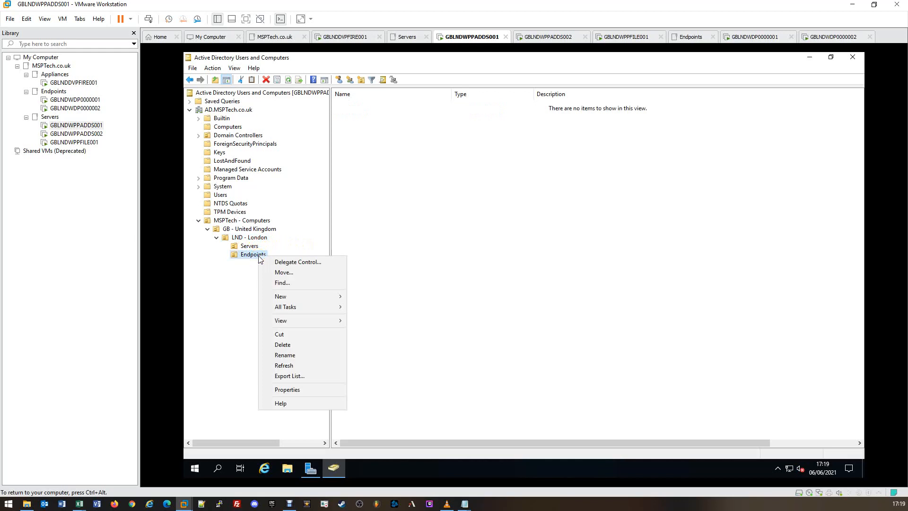
mouse_move(303, 296)
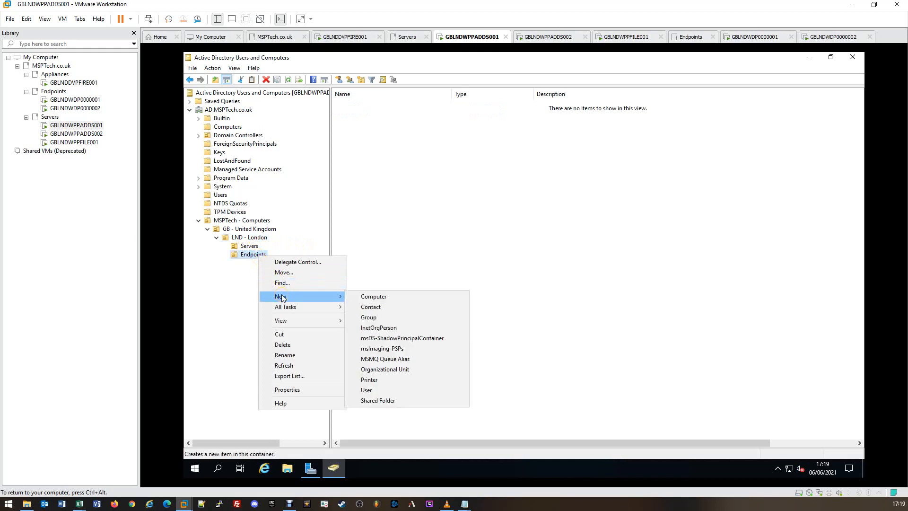
left_click(395, 370)
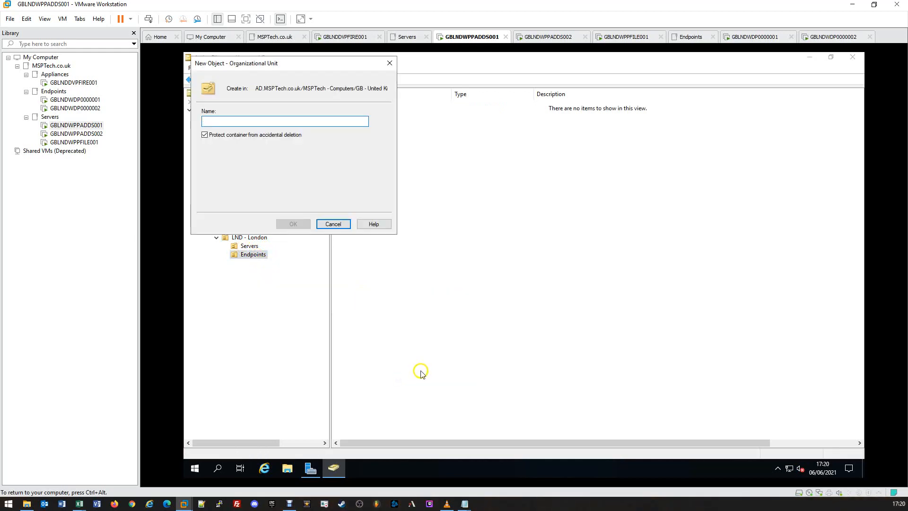
type("Workstations")
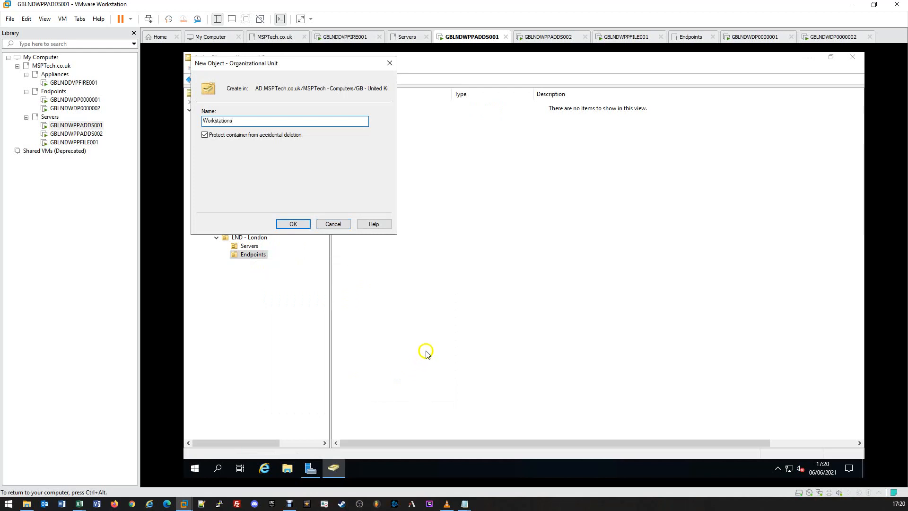
left_click(293, 225)
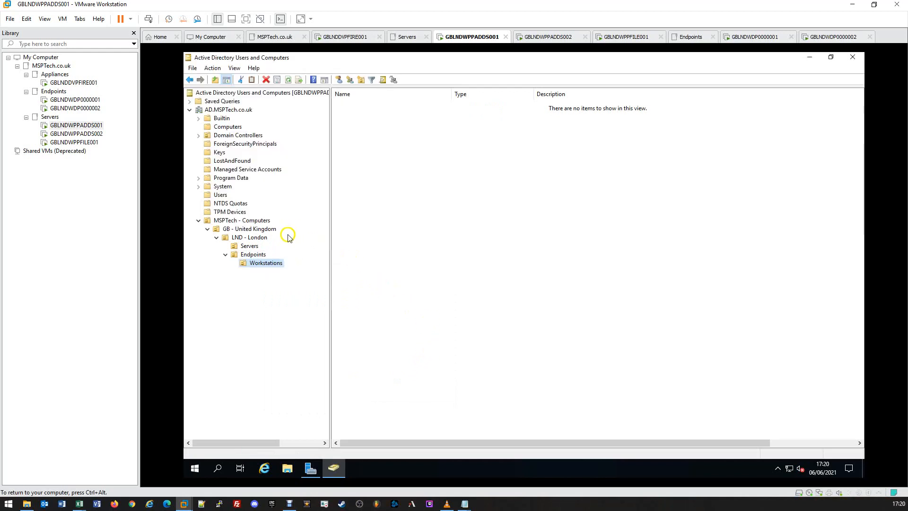
Create a protected organizational unit named Laptops inside Endpoints.
left_click(258, 255)
right_click(259, 257)
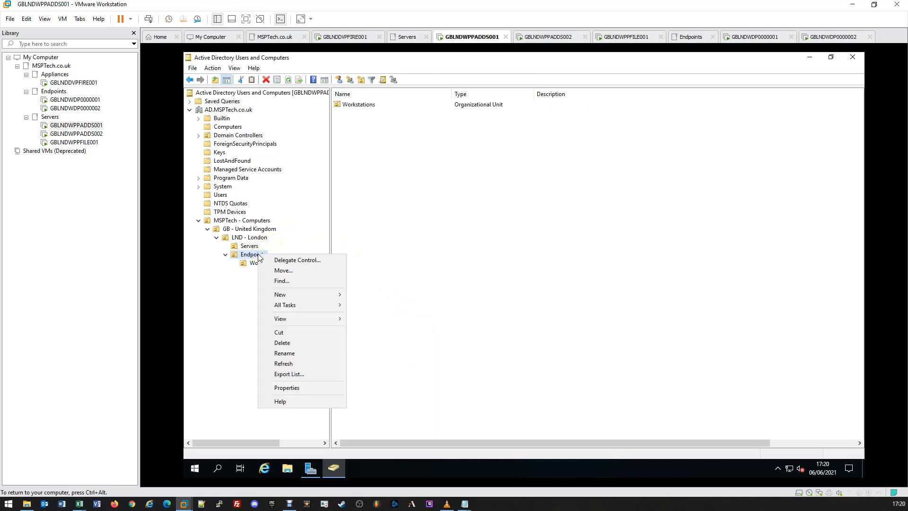
mouse_move(291, 295)
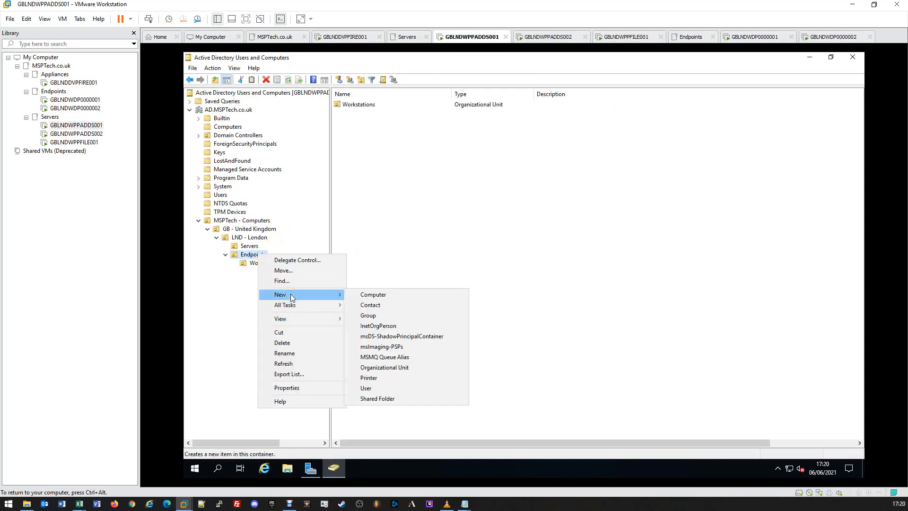
left_click(387, 367)
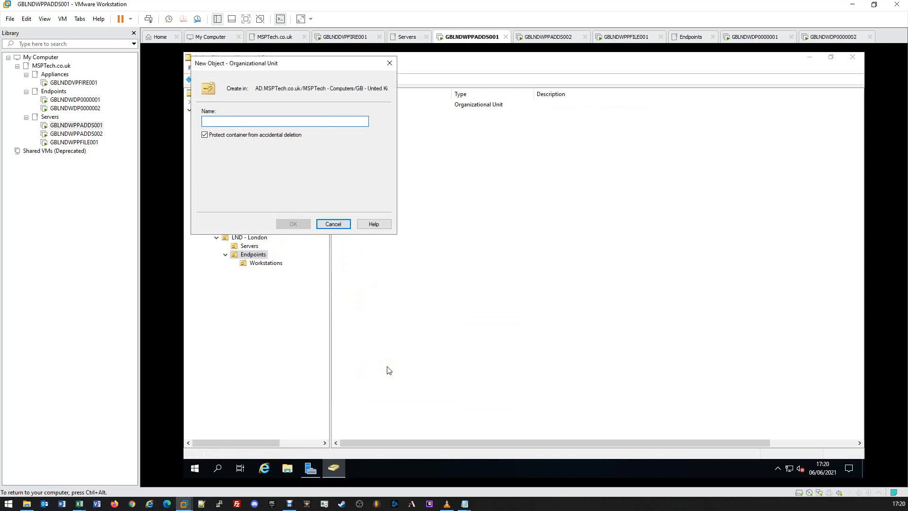
type("Laptops")
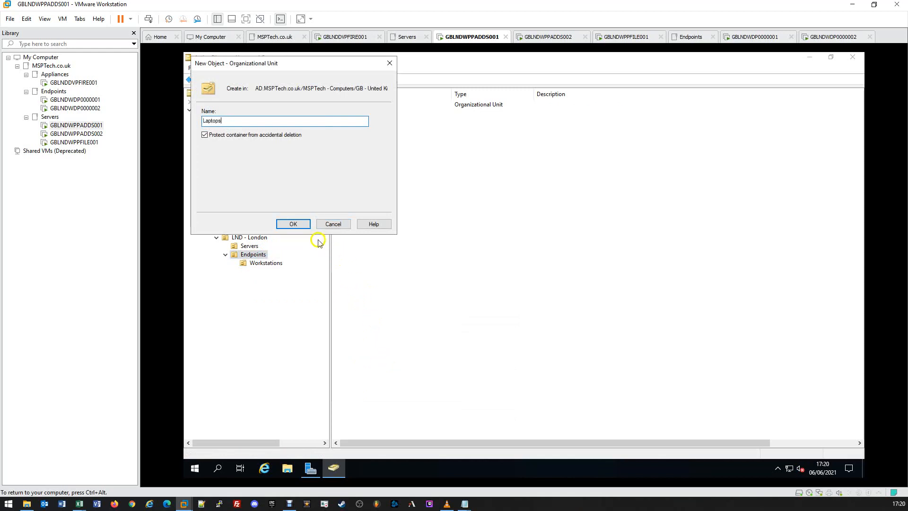
left_click(303, 225)
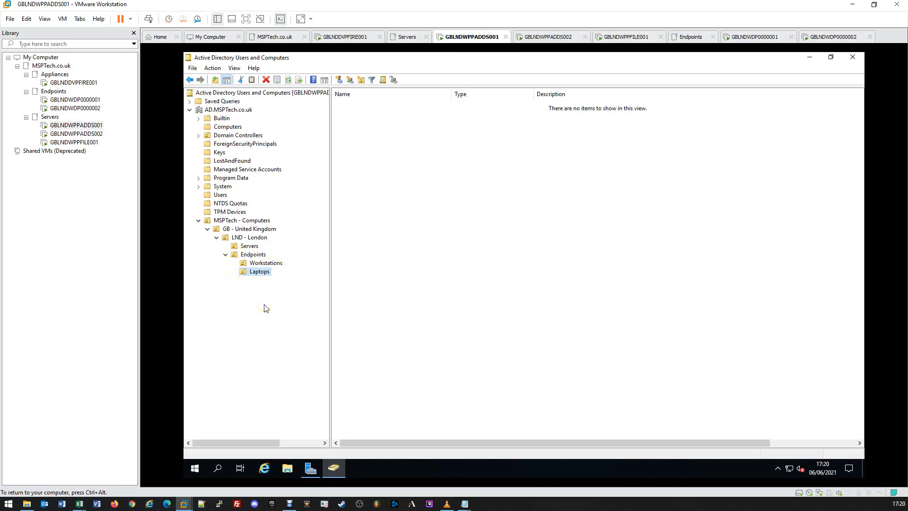
Review the new structure under MSPTech - Computers and examine each computer account in the default Computers container.
left_click(256, 222)
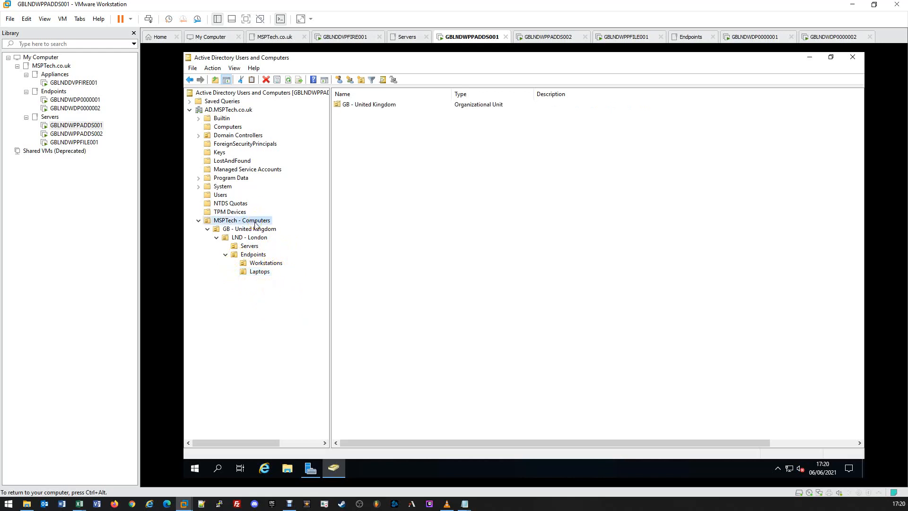
left_click(261, 264)
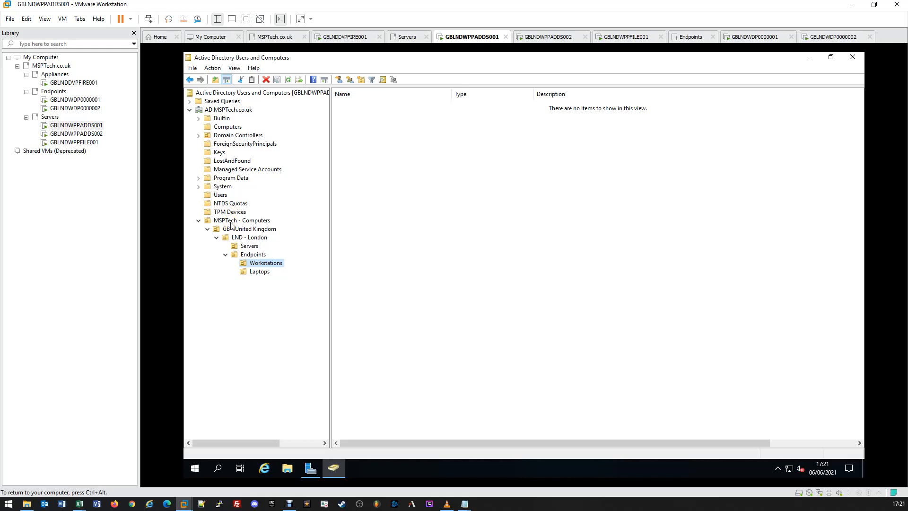
left_click(228, 127)
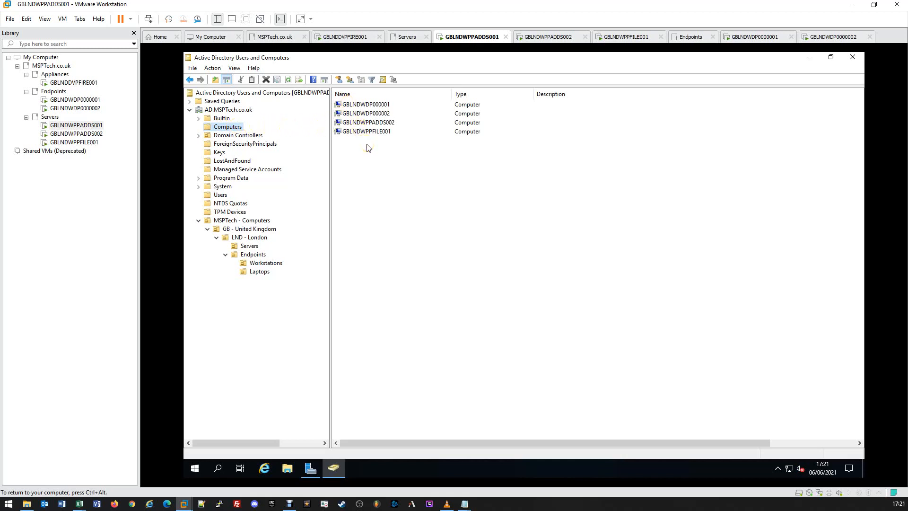
left_click(365, 105)
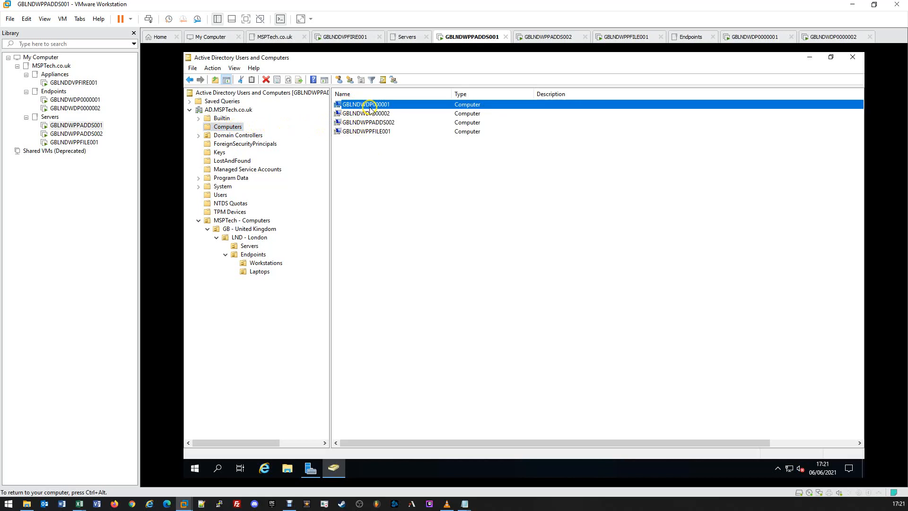
left_click(392, 116)
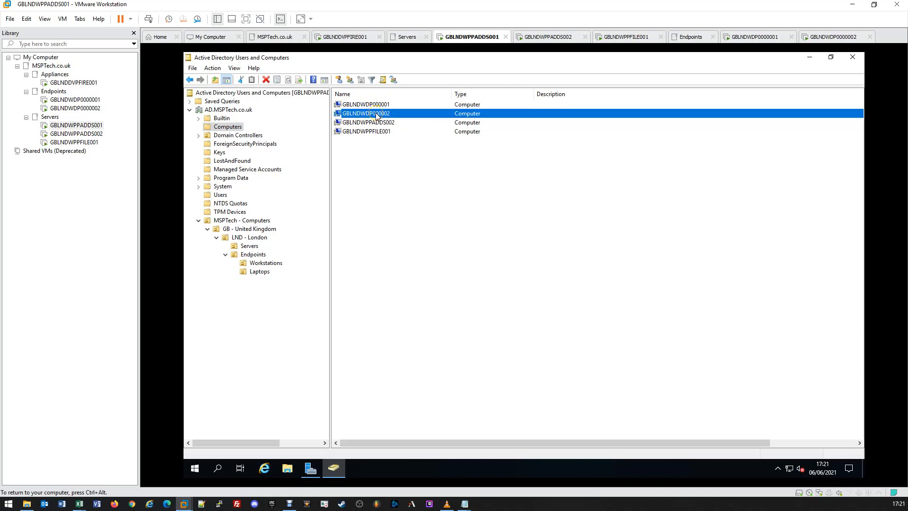
left_click(397, 124)
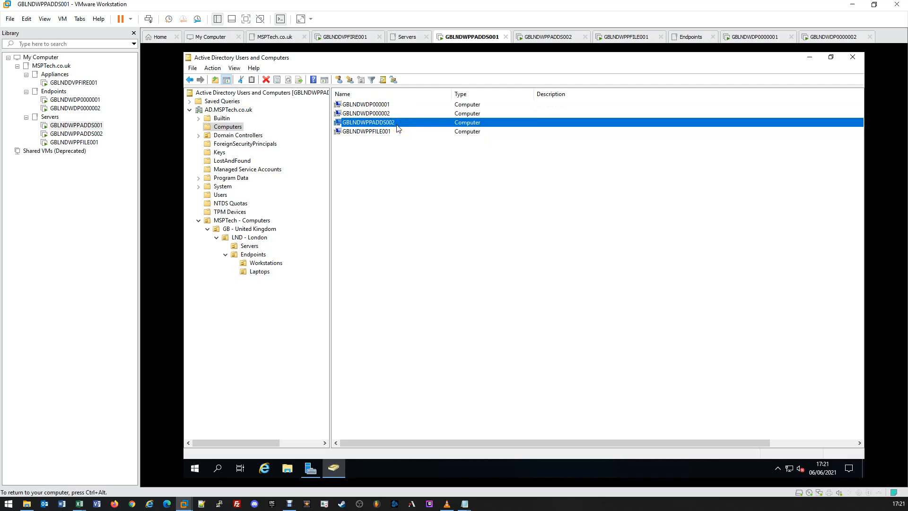
left_click(396, 133)
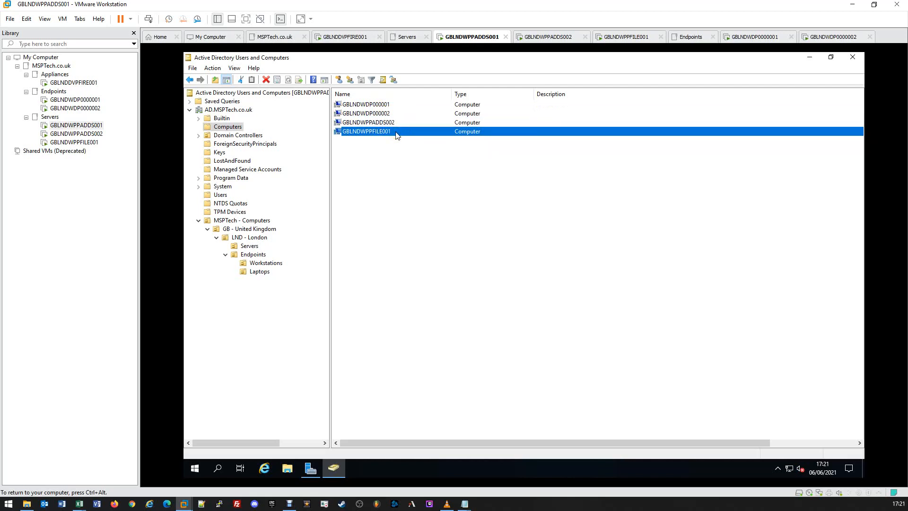
left_click(397, 153)
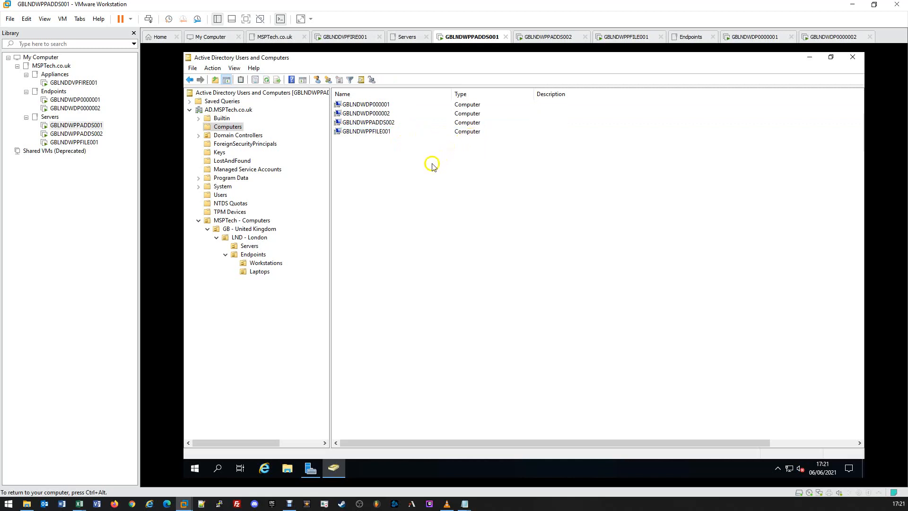
Move the computer GBLNDWDP000001 from the default Computers container into the Workstations organizational unit and view that unit's contents.
left_click(358, 105)
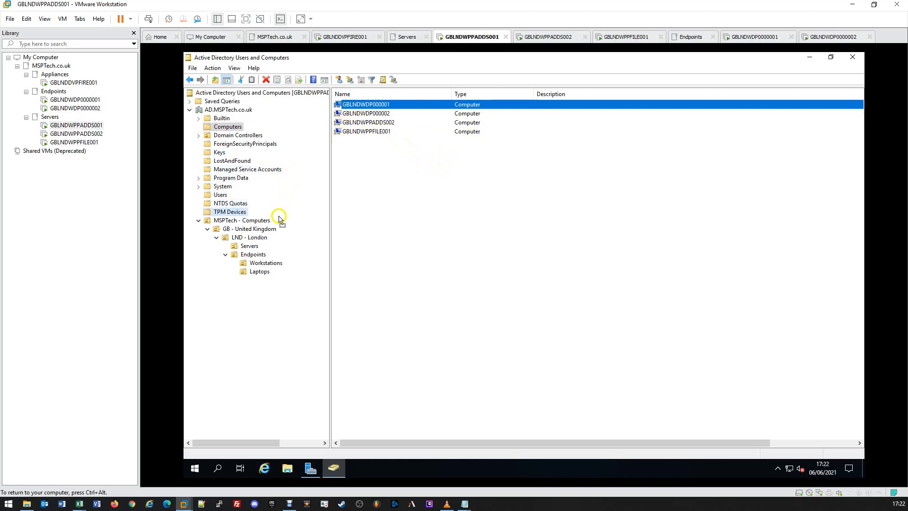
left_click_drag(279, 219, 269, 266)
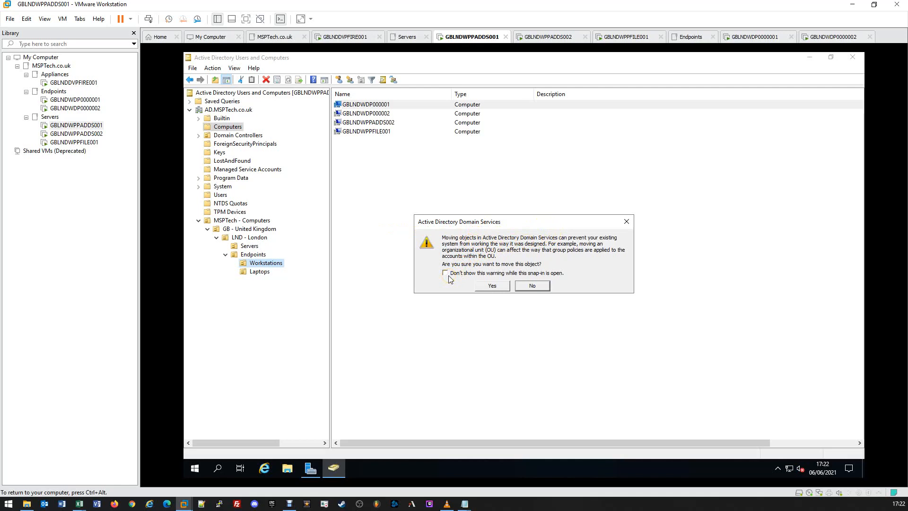
left_click(488, 264)
left_click(504, 252)
left_click(494, 286)
left_click(495, 286)
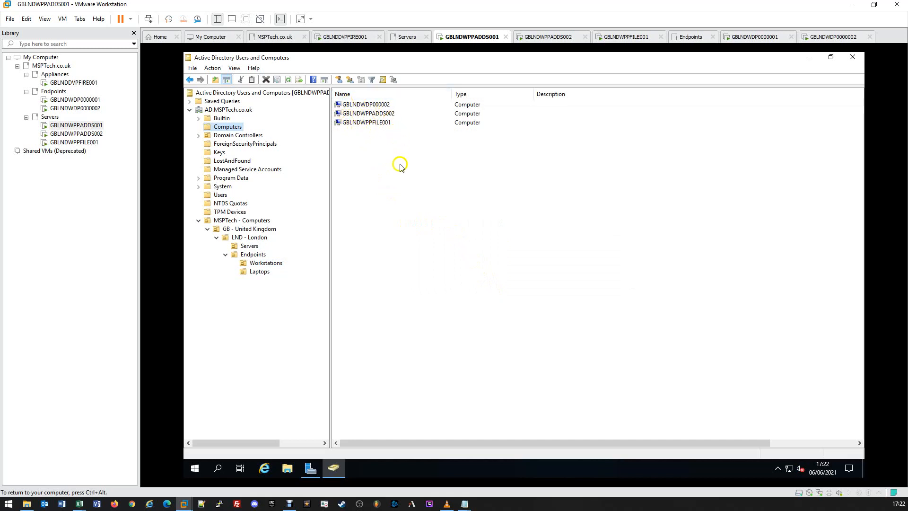
left_click(260, 264)
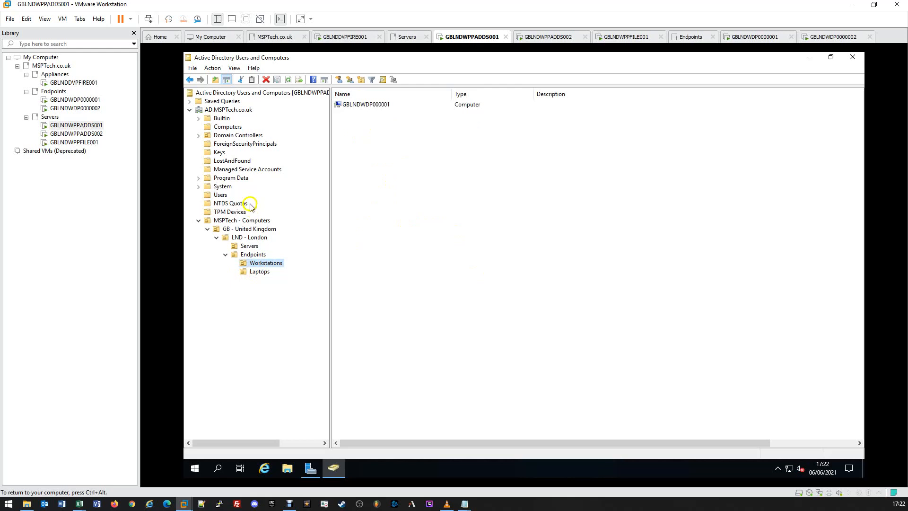
Move the computer GBLNDWDP000002 from the default Computers container into London's Workstations organizational unit and view that unit's contents.
left_click(228, 128)
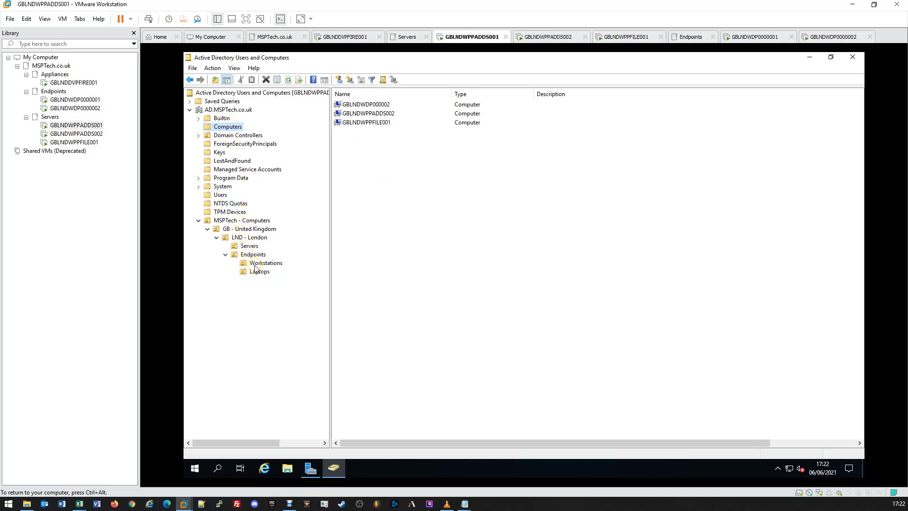
left_click(355, 106)
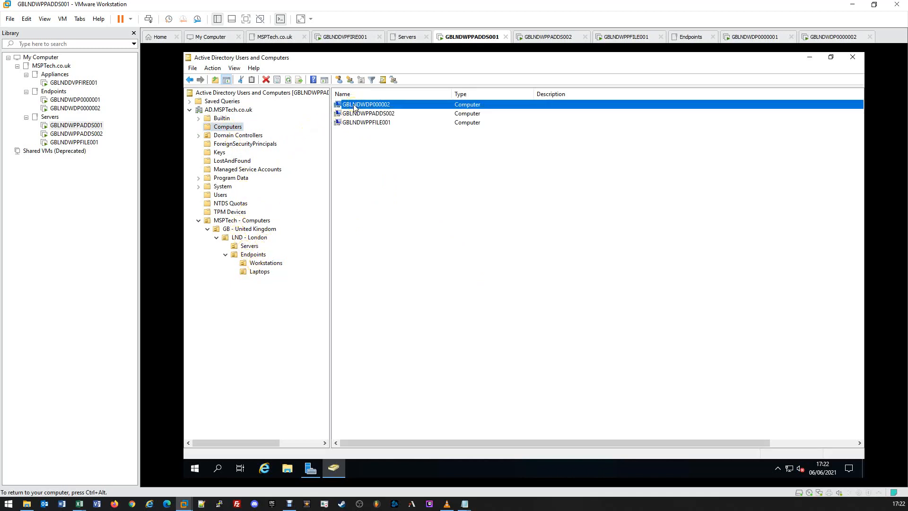
right_click(375, 104)
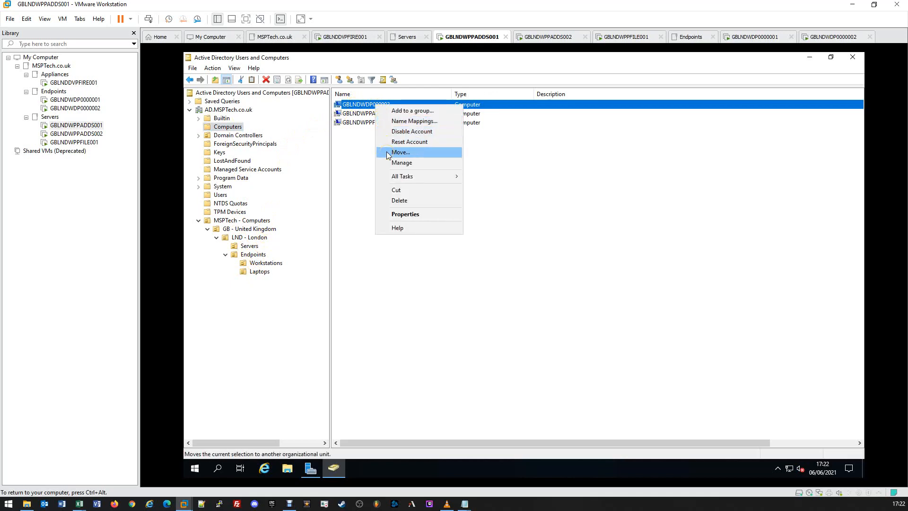
left_click(400, 152)
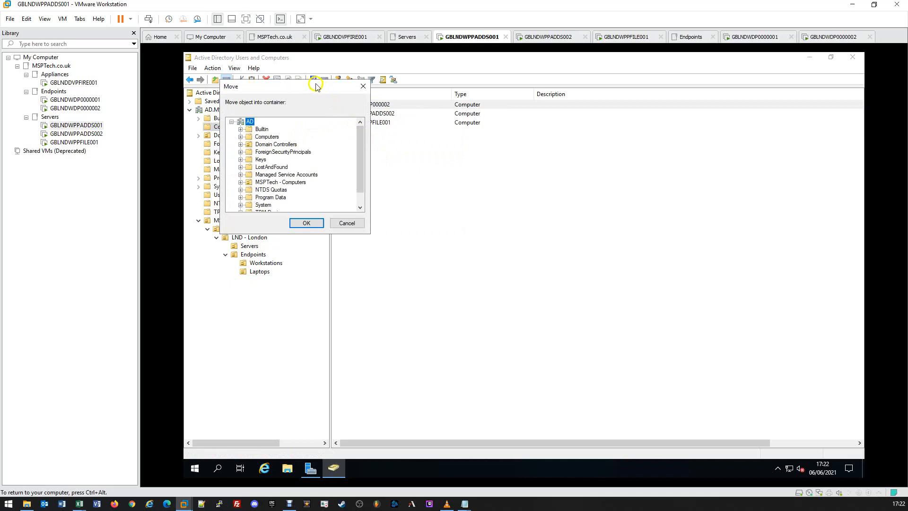
left_click_drag(316, 88, 436, 124)
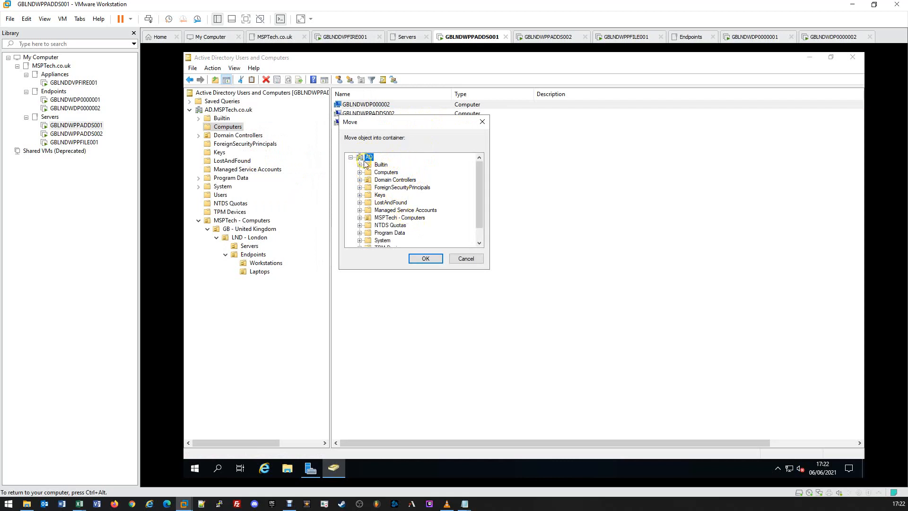
scroll(367, 166, "down", 1)
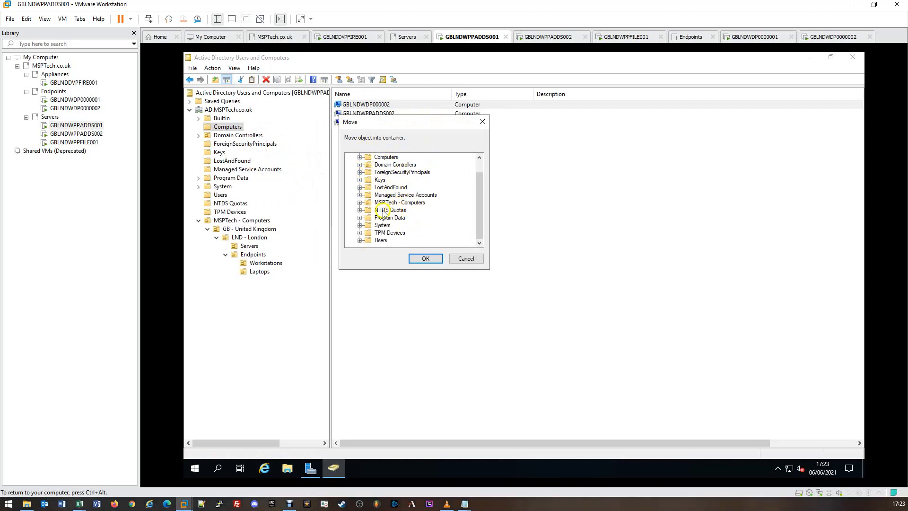
left_click(360, 202)
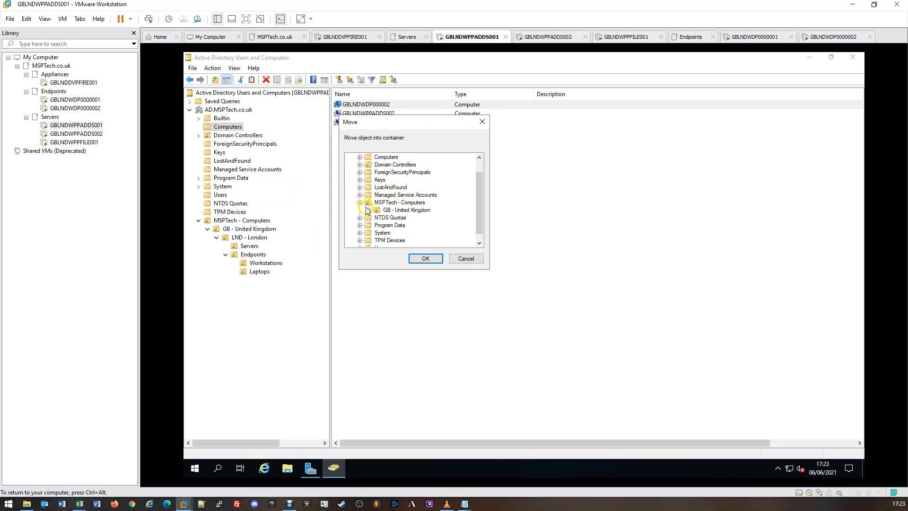
left_click(369, 210)
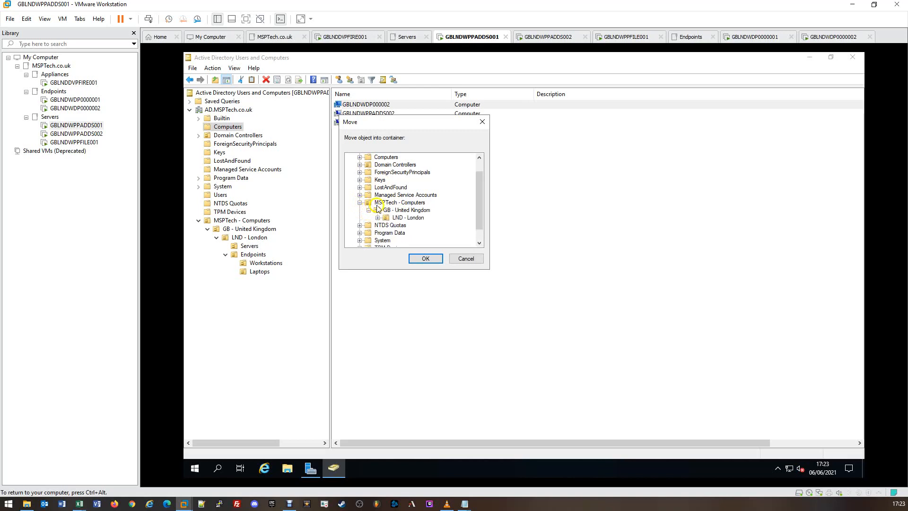
left_click(392, 214)
left_click(379, 218)
scroll(414, 194, "down", 1)
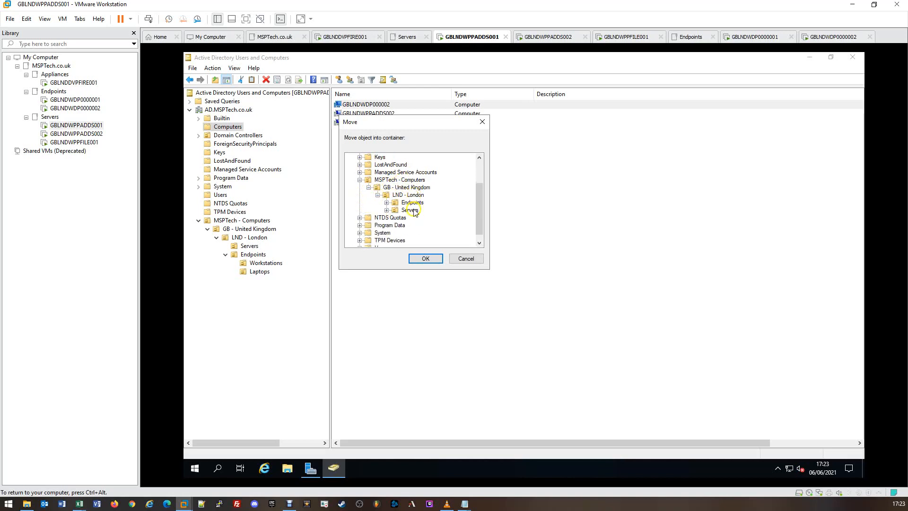
left_click(387, 203)
left_click(420, 218)
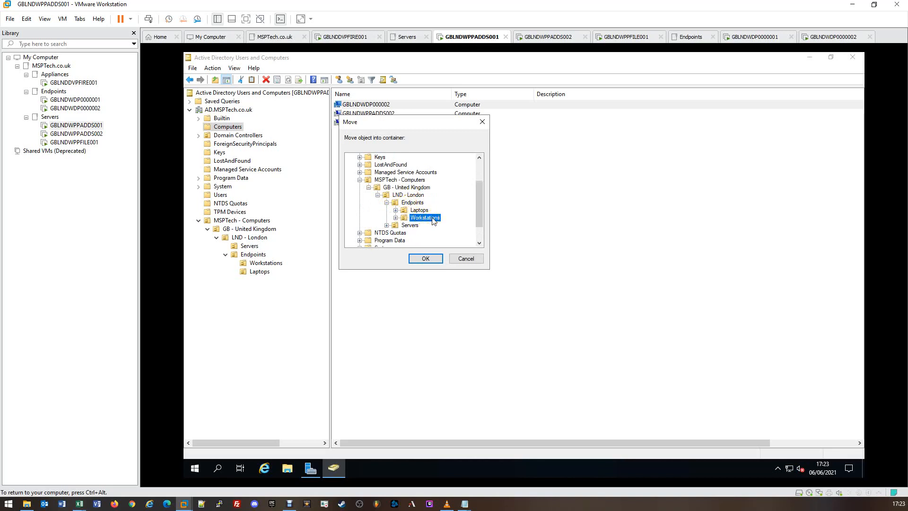
left_click(426, 259)
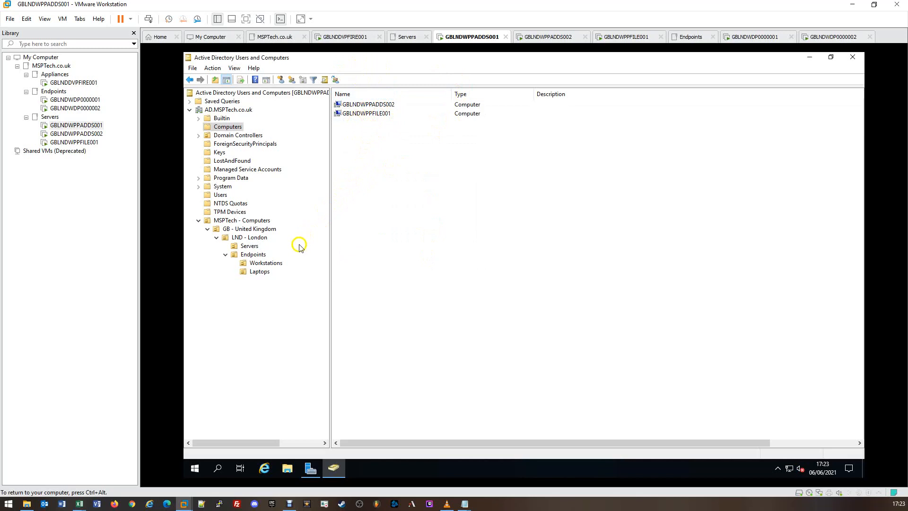
left_click(266, 263)
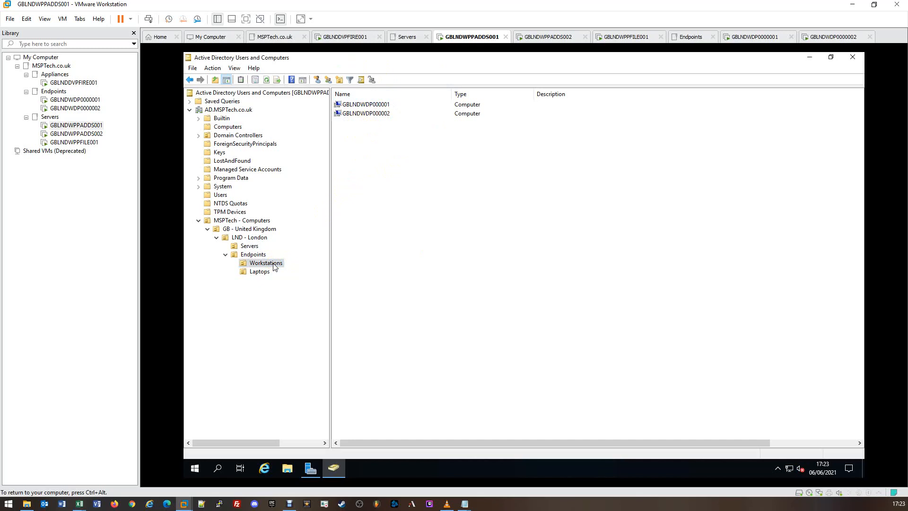
left_click(275, 267)
left_click(272, 269)
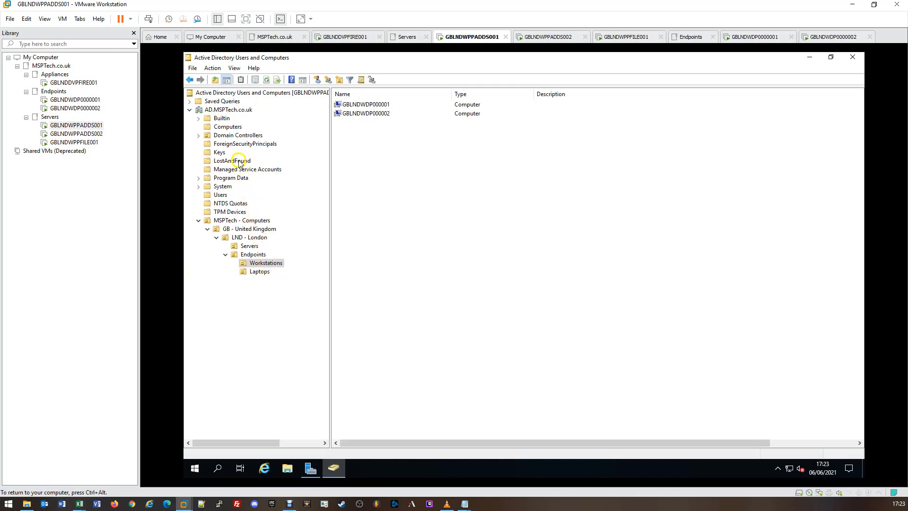
Move the computer GBLNDWPPFILE001 from the default Computers container into London's Servers organizational unit and view that unit's contents.
left_click(235, 127)
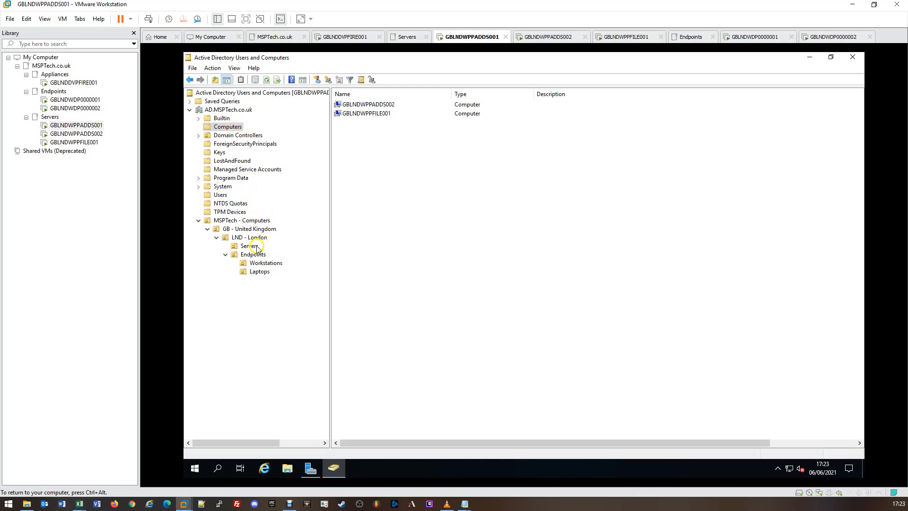
left_click(368, 113)
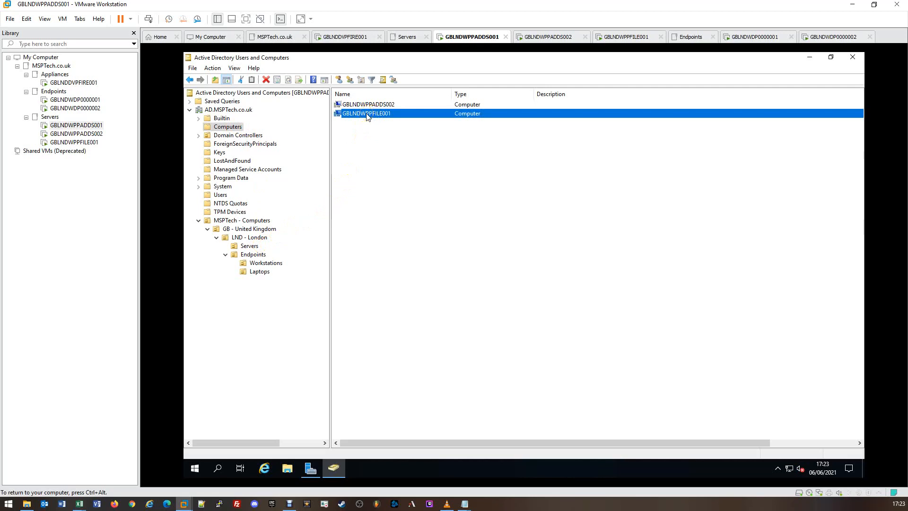
left_click(367, 115)
left_click_drag(368, 118, 259, 250)
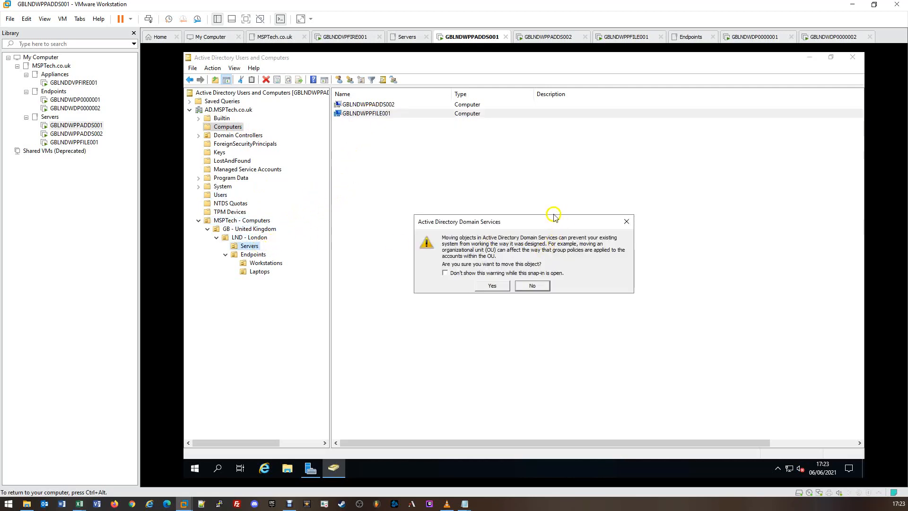
left_click(493, 286)
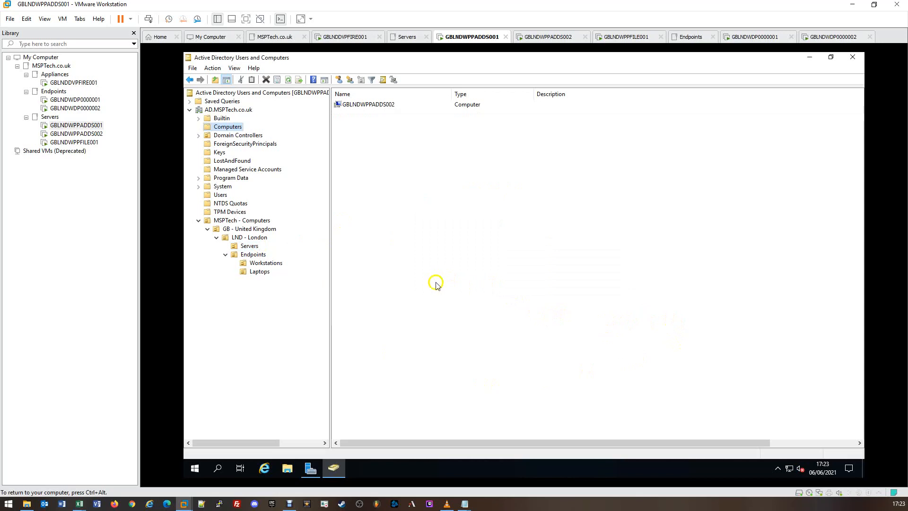
left_click(242, 247)
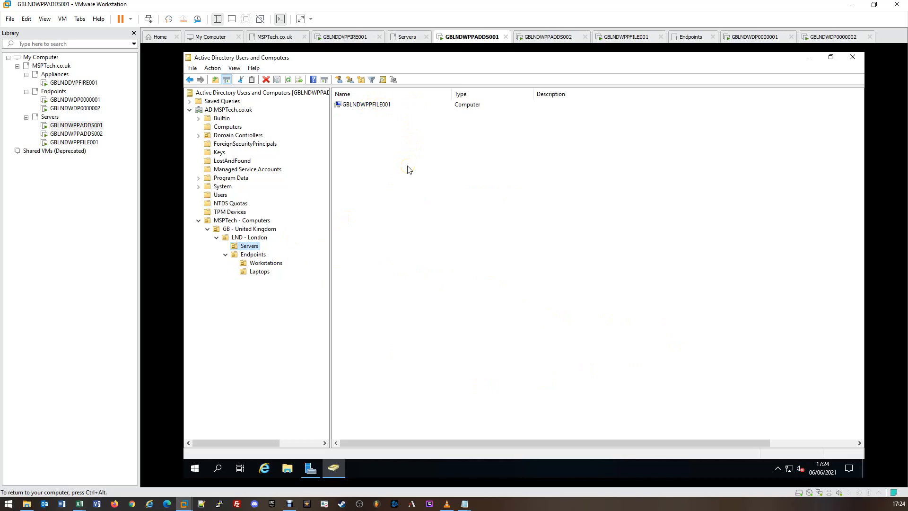
Compare the contents of the default Computers container with the Domain Controllers unit, and view MSPTech - Computers.
left_click(226, 129)
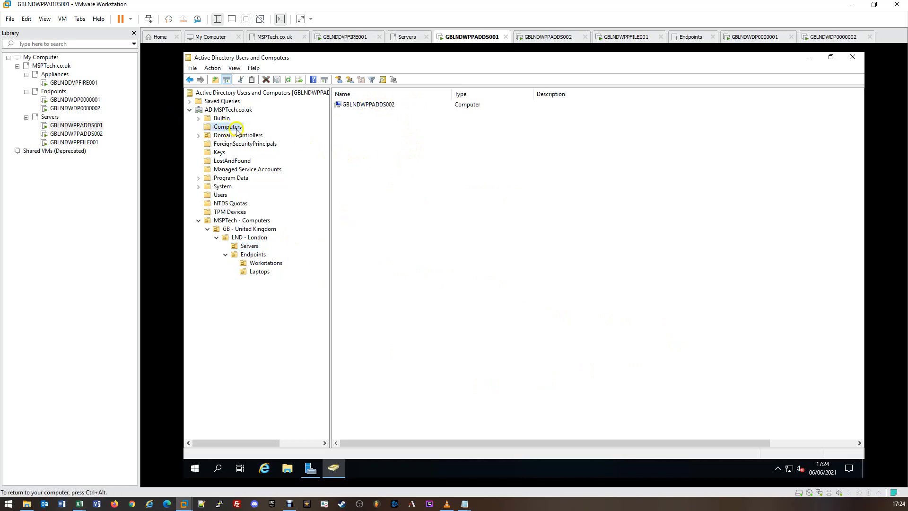
left_click(405, 117)
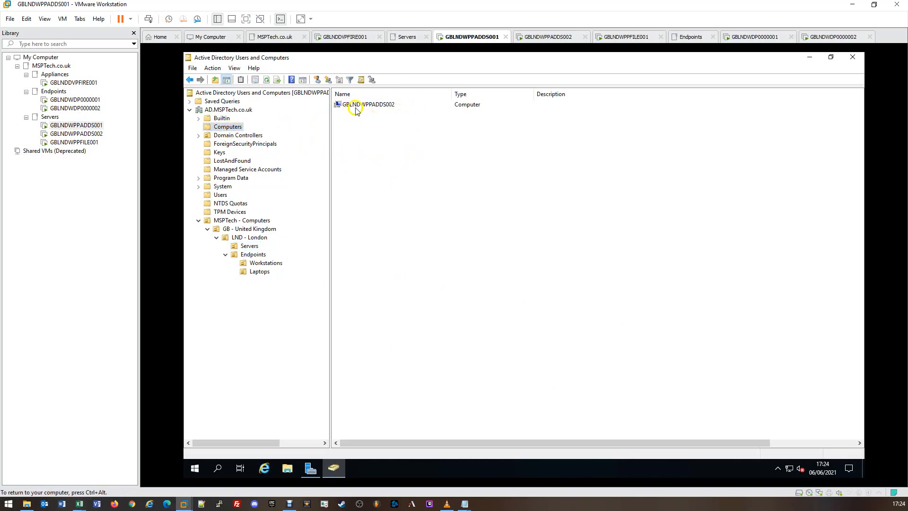
left_click(382, 104)
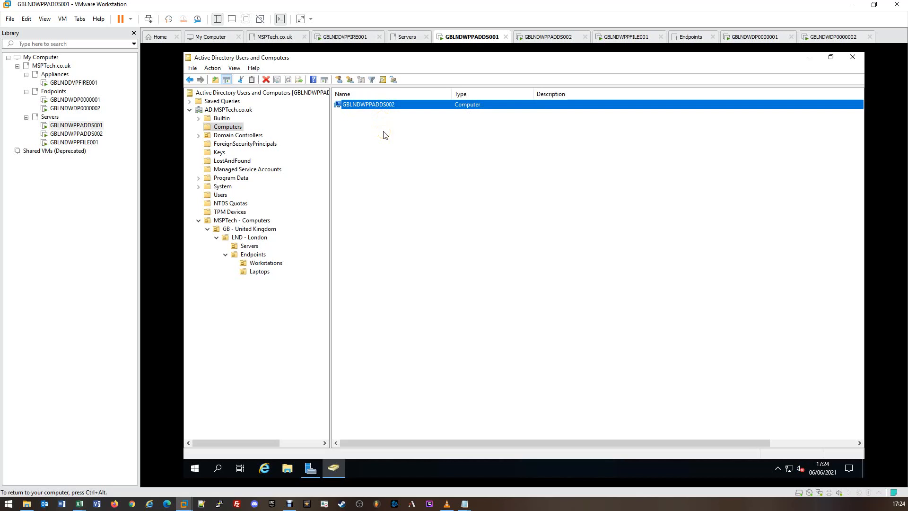
left_click(254, 136)
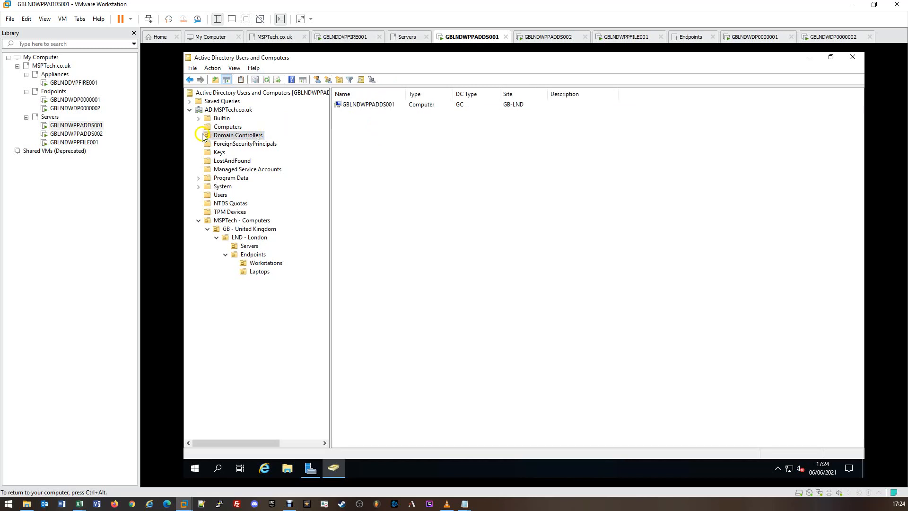
left_click(219, 129)
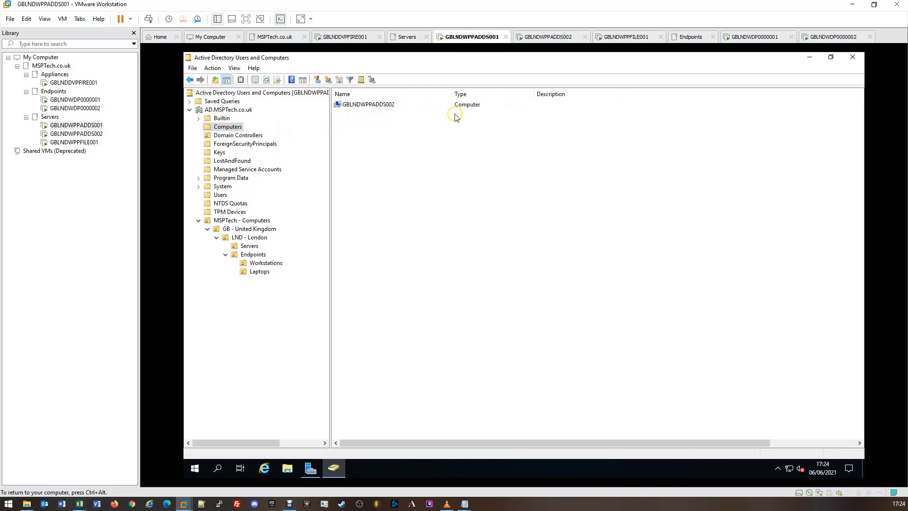
left_click(225, 136)
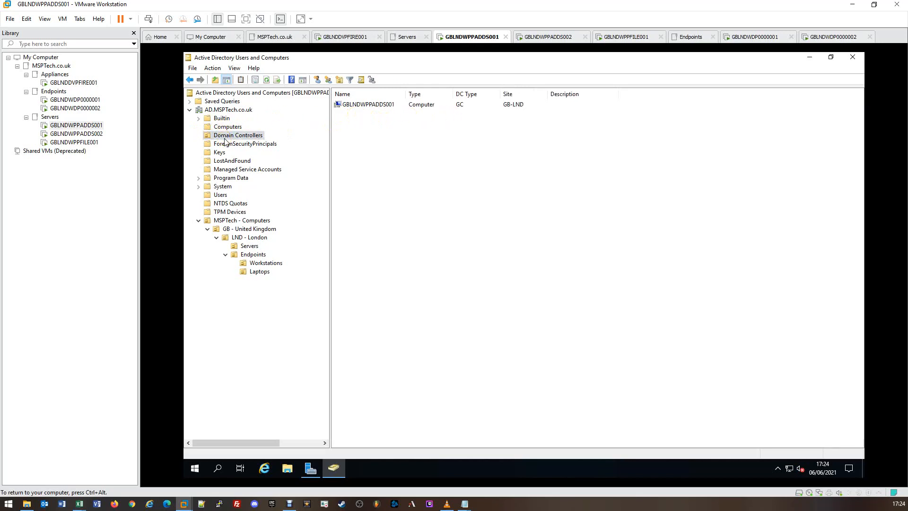
left_click(223, 128)
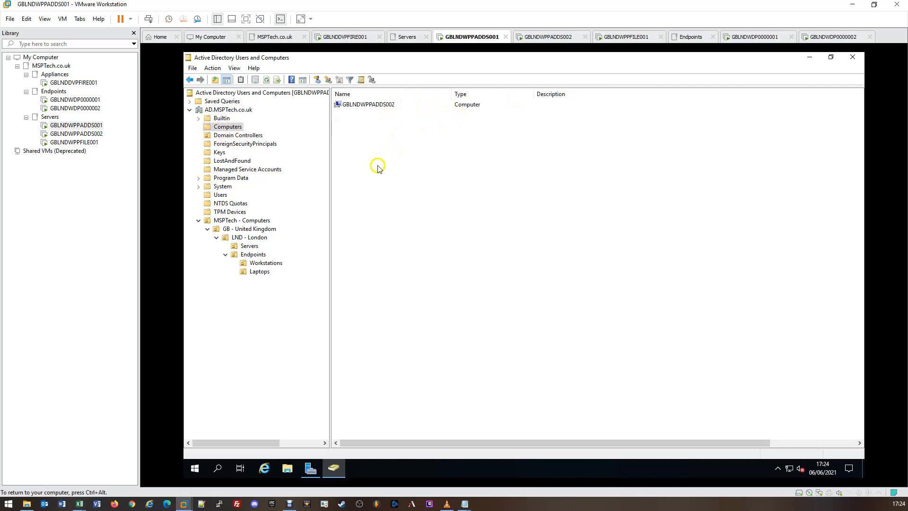
left_click(225, 221)
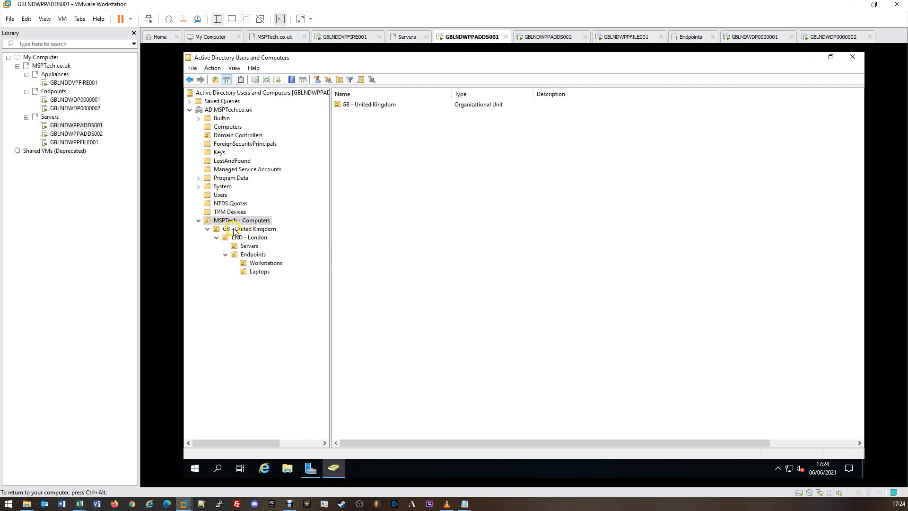
left_click(237, 283)
key("ctrl+alt")
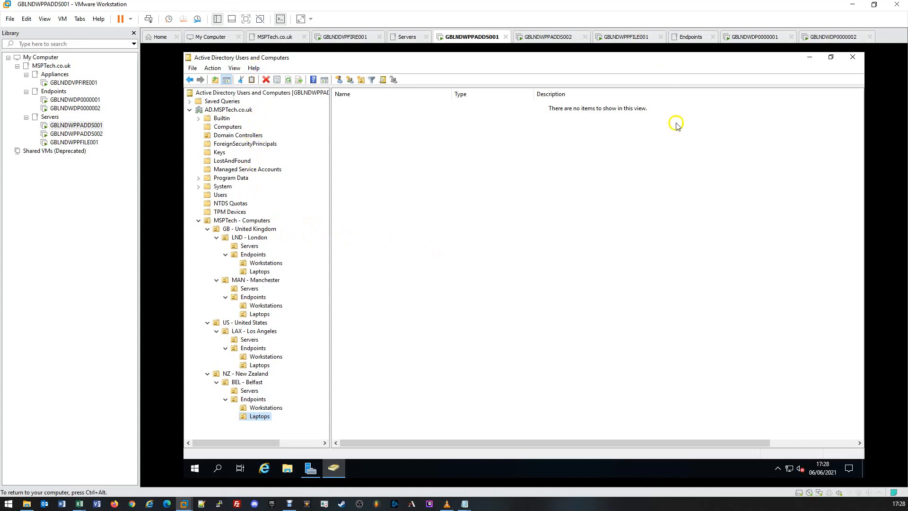
Review the contents of the GB - United Kingdom, MAN - Manchester, US - United States and NZ - New Zealand organizational units.
left_click(238, 230)
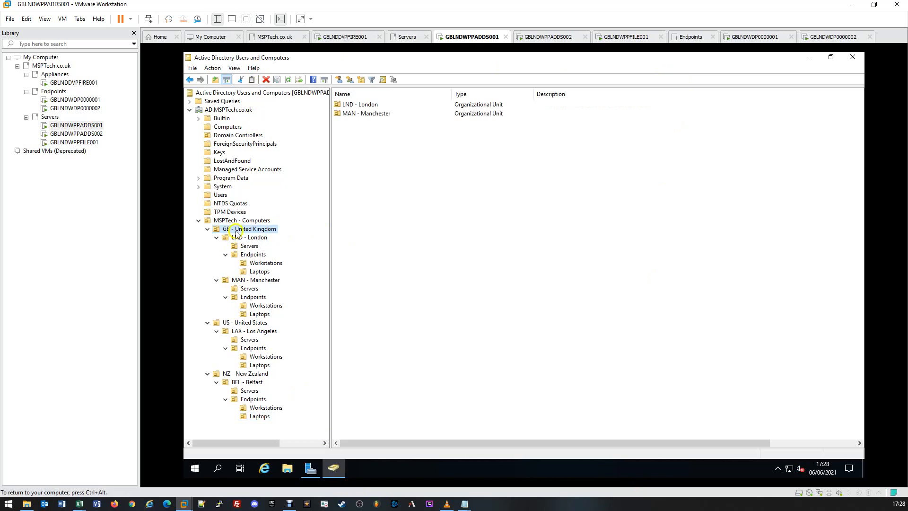
left_click(239, 282)
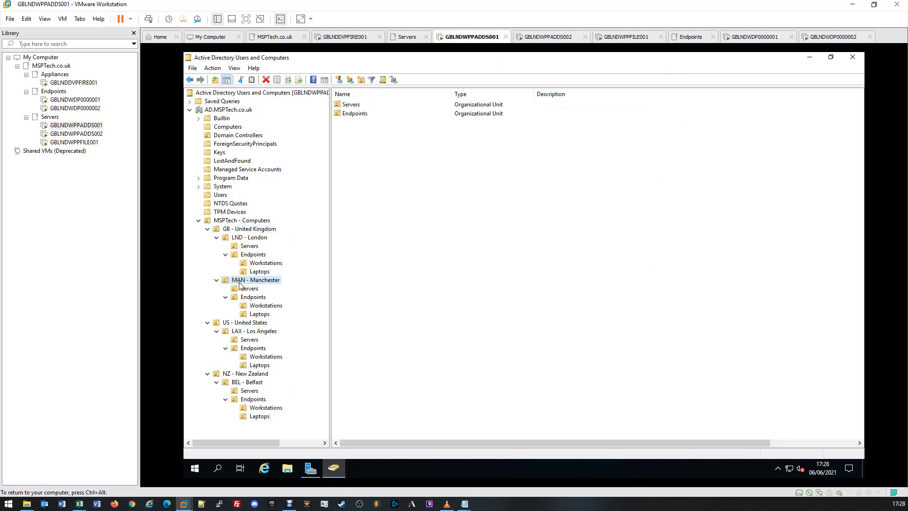
left_click(243, 324)
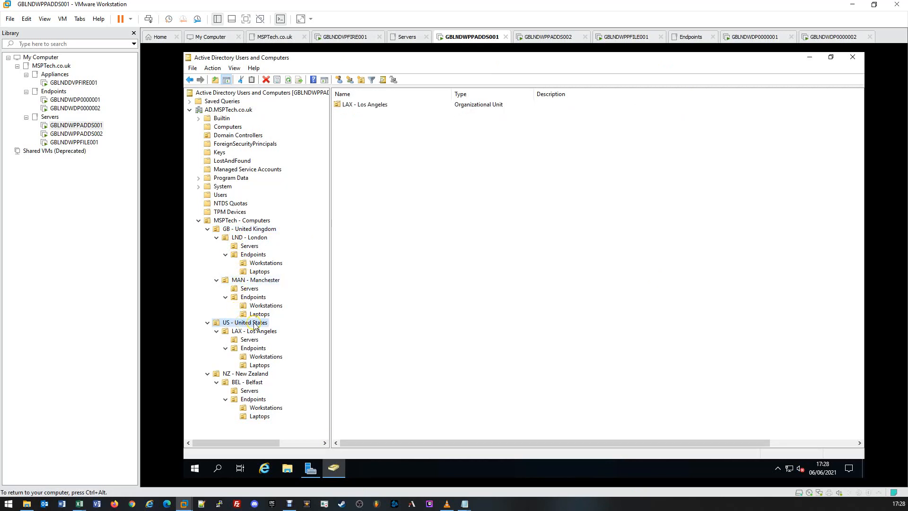
left_click(227, 376)
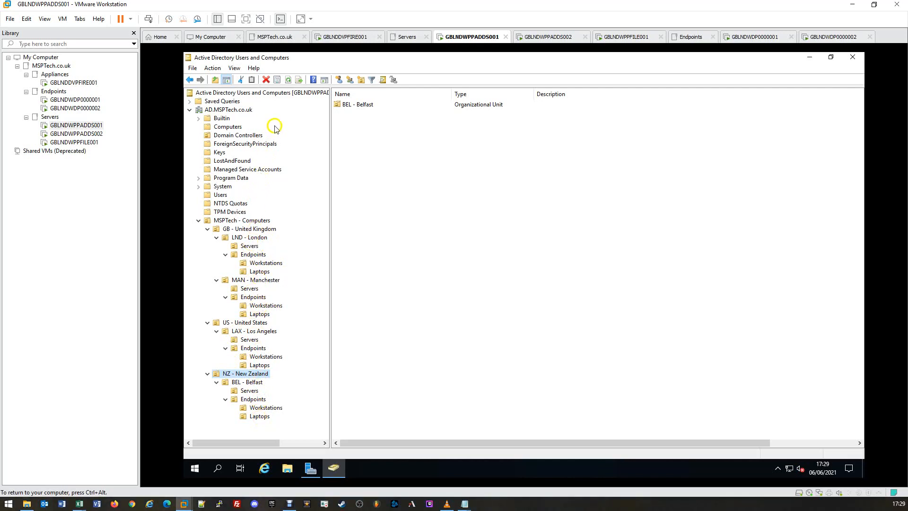
Refresh the NZ - New Zealand unit, expand BEL - Belfast down to its Endpoints, and collapse the MSPTech - Computers tree.
left_click(287, 83)
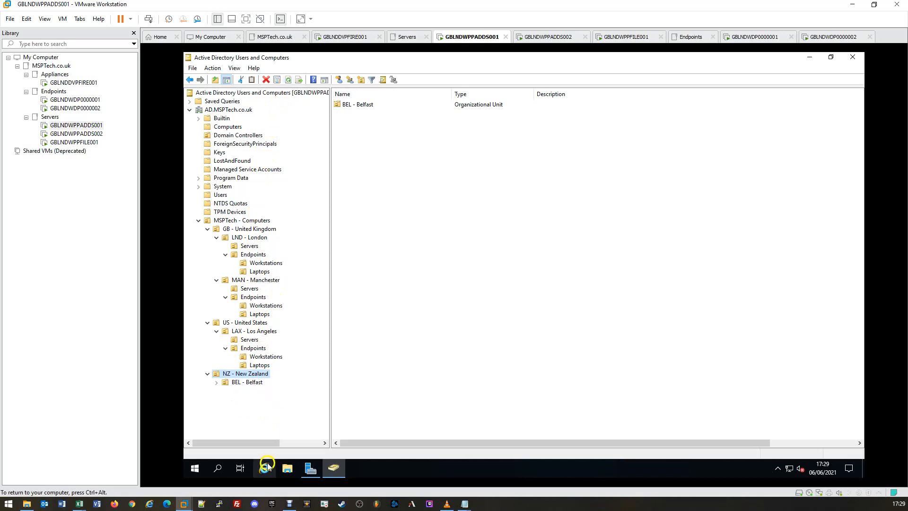
left_click(216, 383)
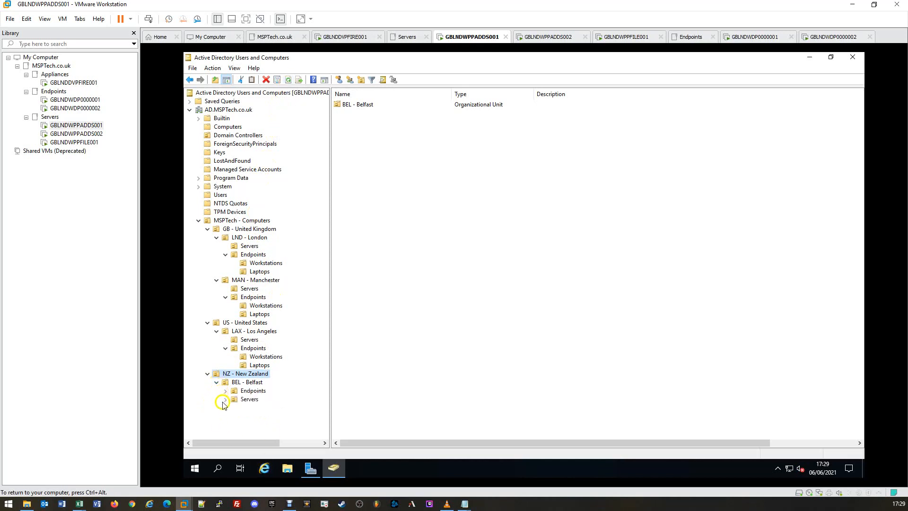
left_click(225, 390)
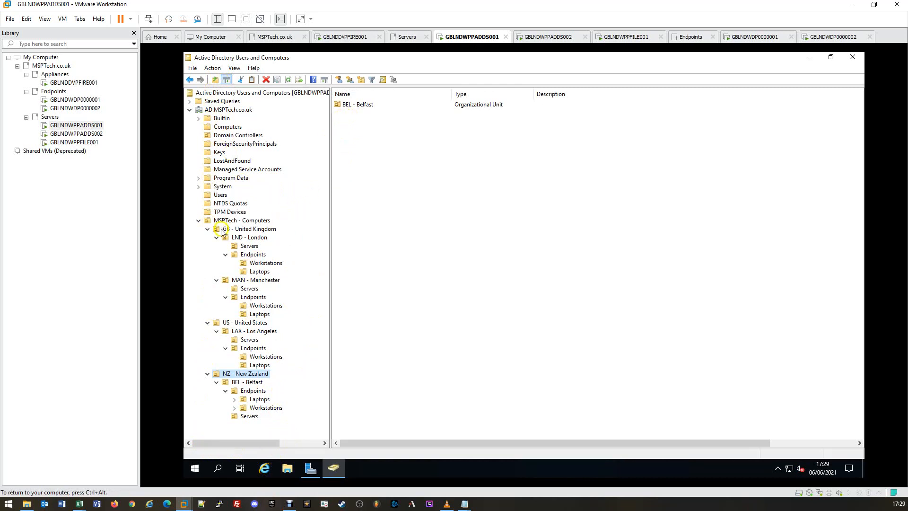
left_click(198, 221)
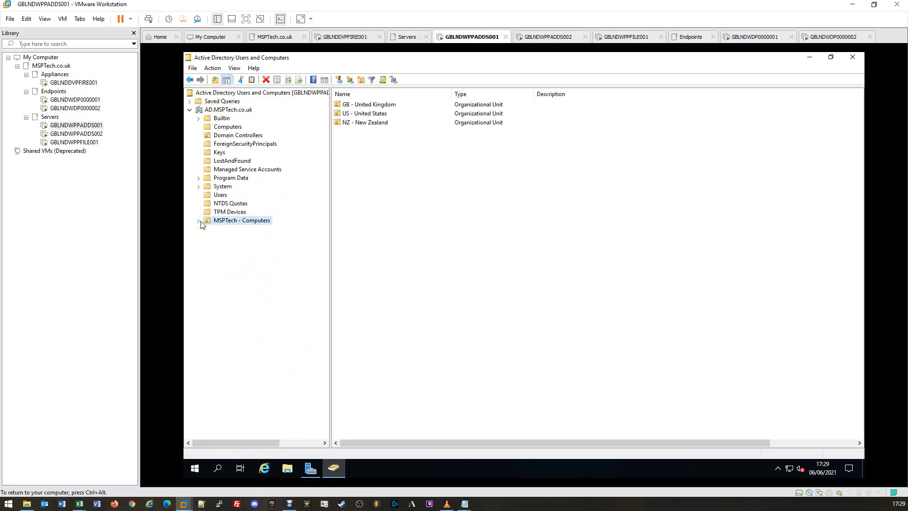
View the contents of the default Users container and of the MSPTech - Computers organizational unit.
left_click(250, 224)
left_click(224, 196)
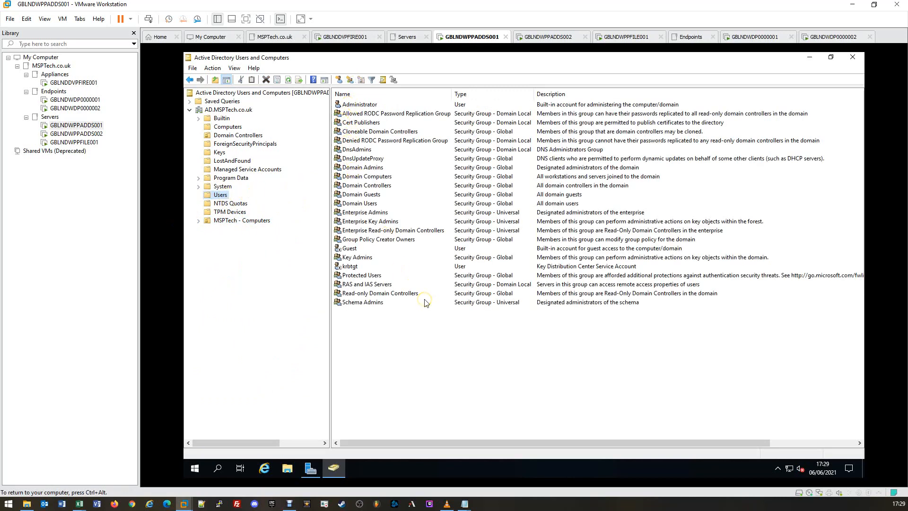
left_click(225, 222)
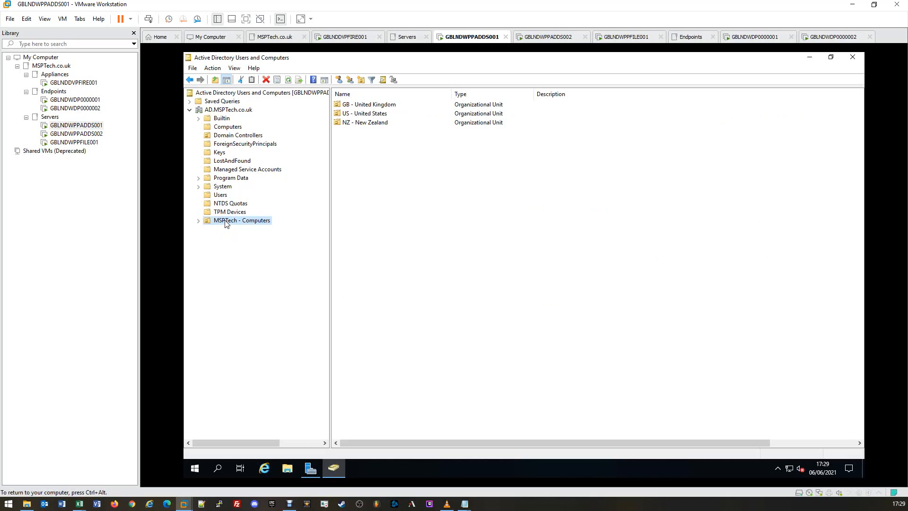
Create a new organizational unit named MSPTech - Users at the root of AD.MSPTech.co.uk, protected from accidental deletion.
left_click(226, 112)
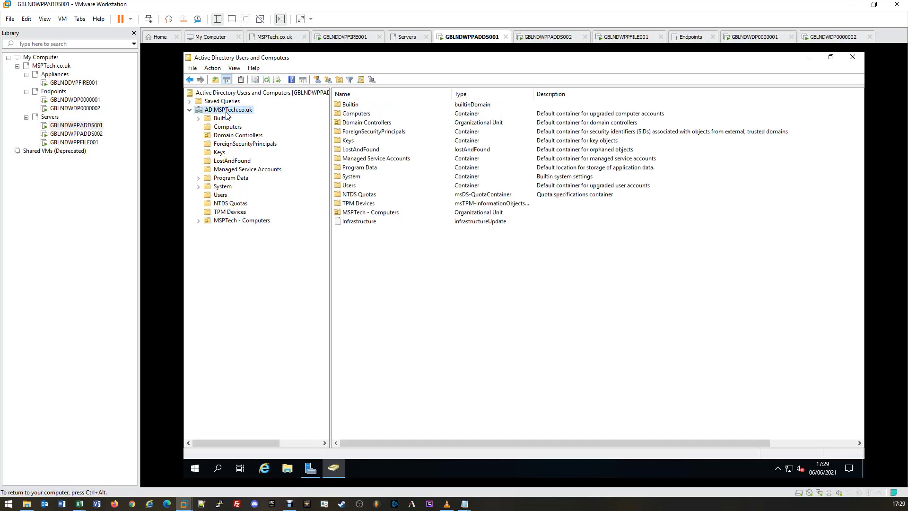
right_click(227, 115)
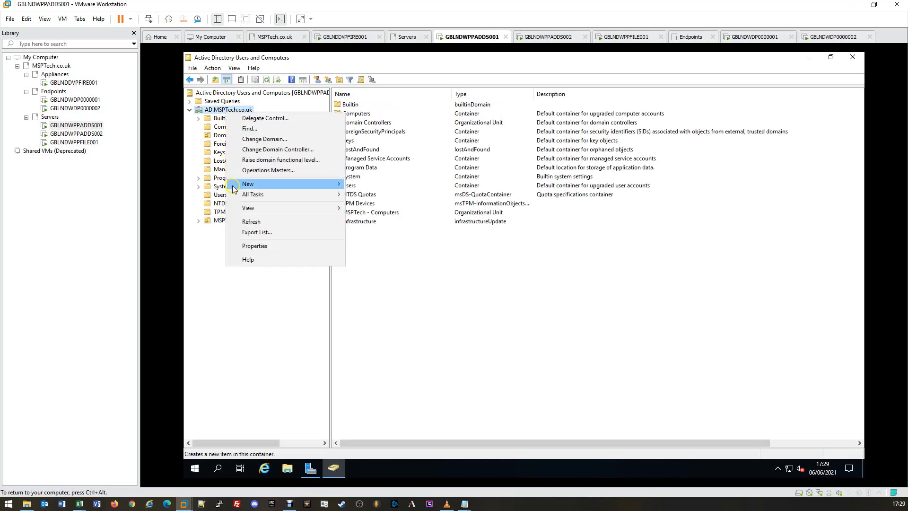
mouse_move(301, 187)
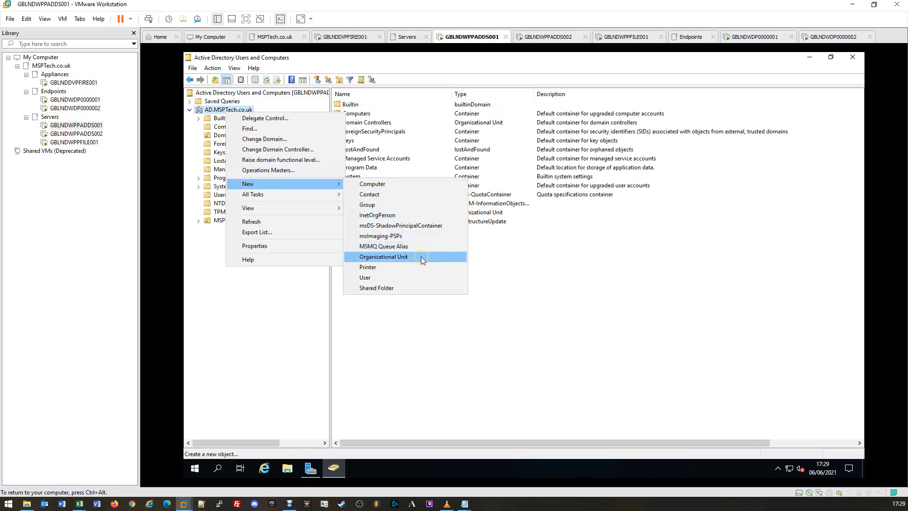
left_click(421, 256)
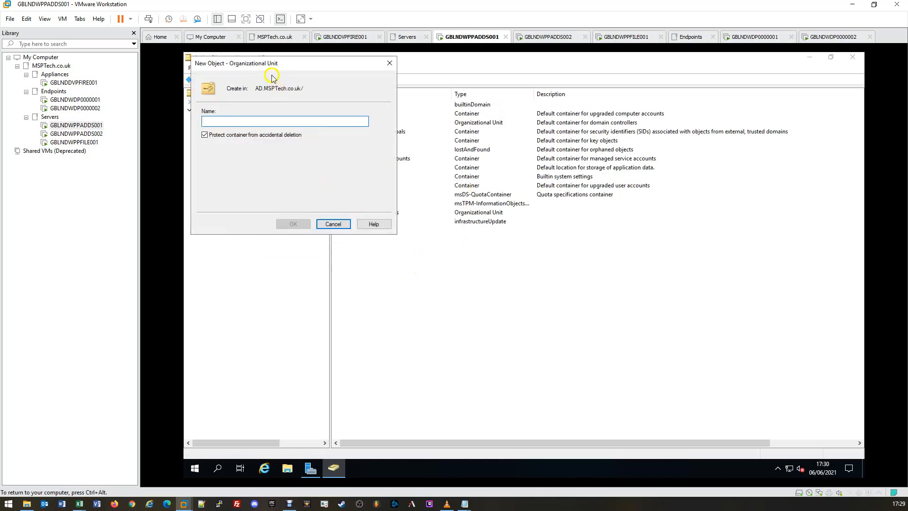
left_click_drag(372, 113, 507, 143)
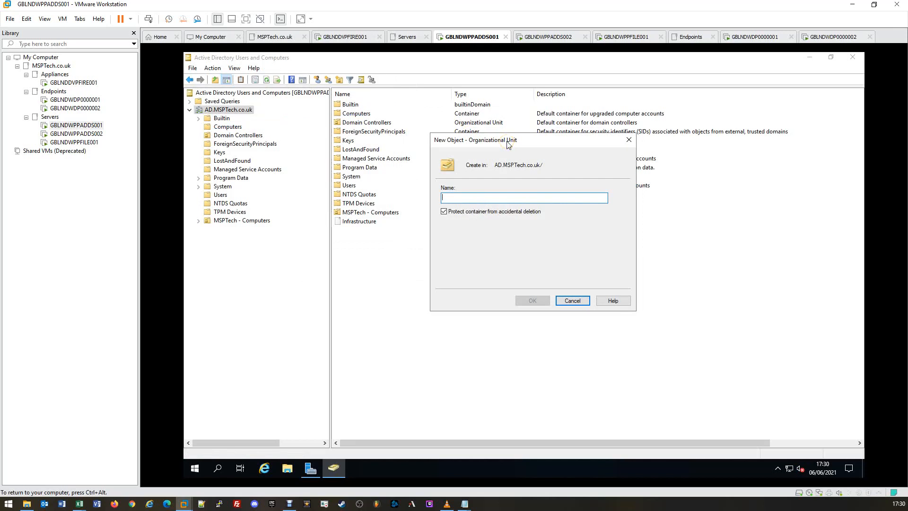
type("MSPTech")
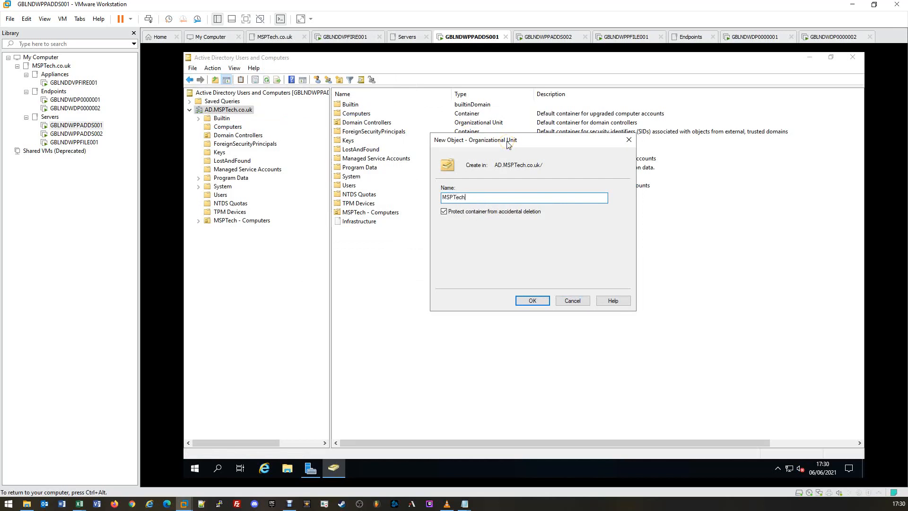
type(" - Users")
left_click(534, 305)
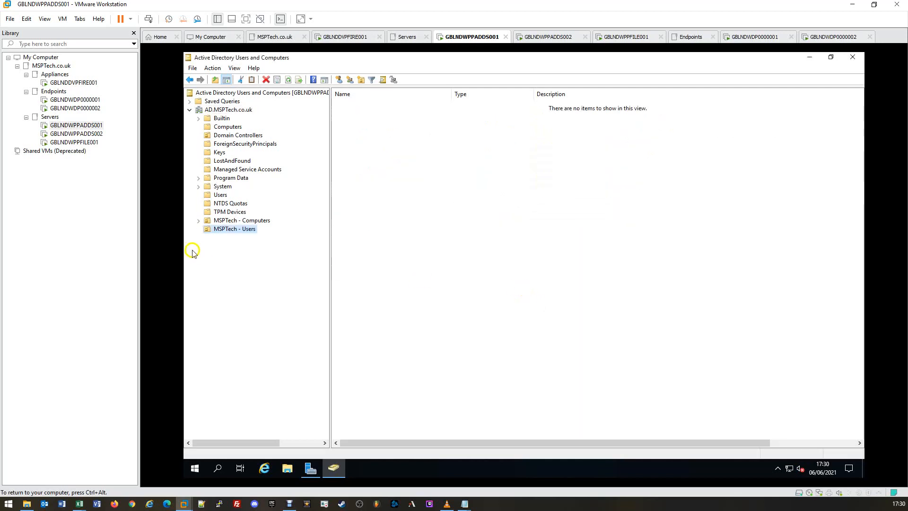
Expand MSPTech - Computers and its New Zealand, United States and United Kingdom units to show the site structure.
left_click(198, 221)
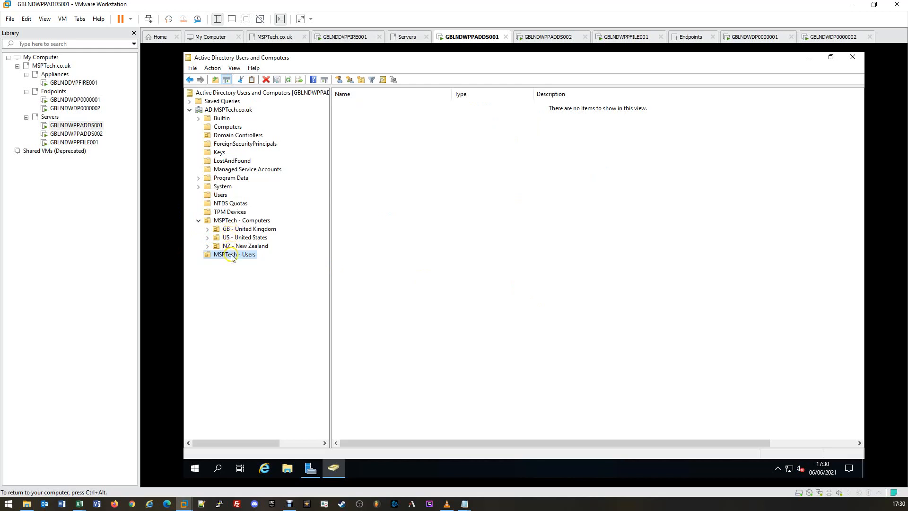
left_click(207, 246)
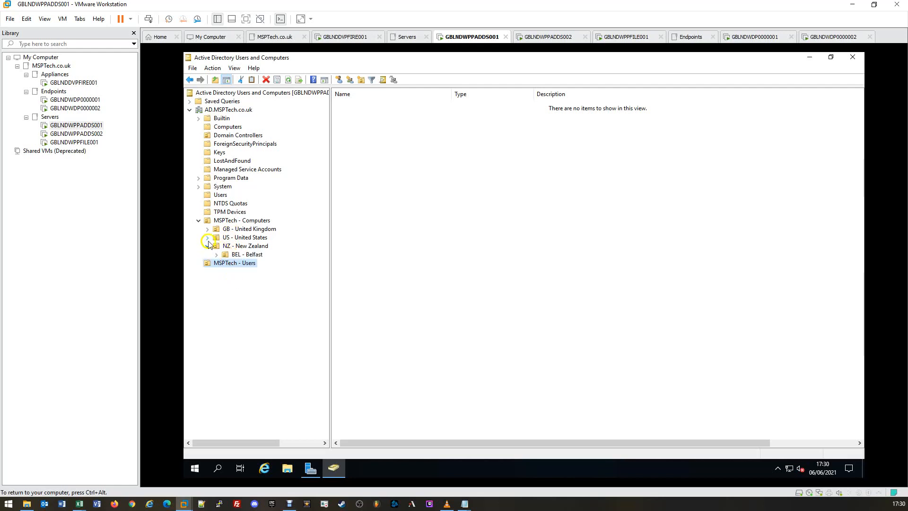
left_click(207, 238)
left_click(208, 229)
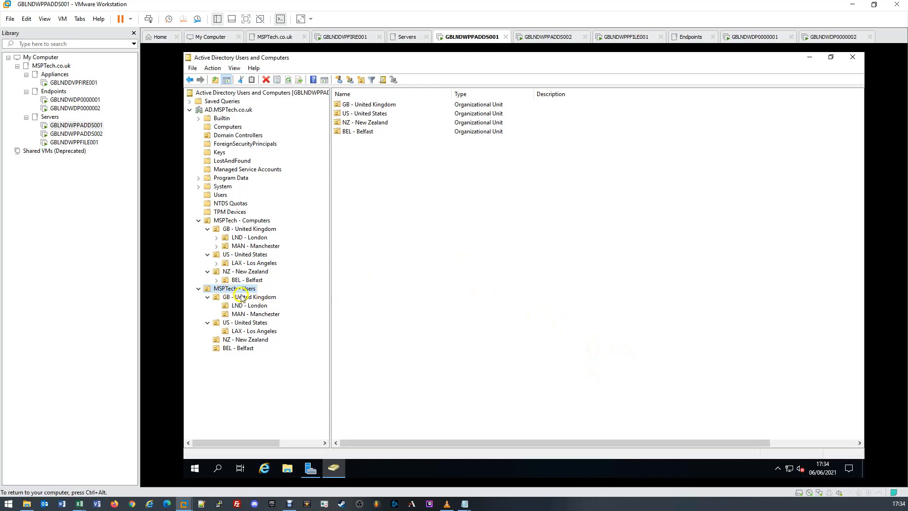
Try to move the BEL - Belfast unit under MSPTech - Users into its NZ - New Zealand unit.
left_click(350, 131)
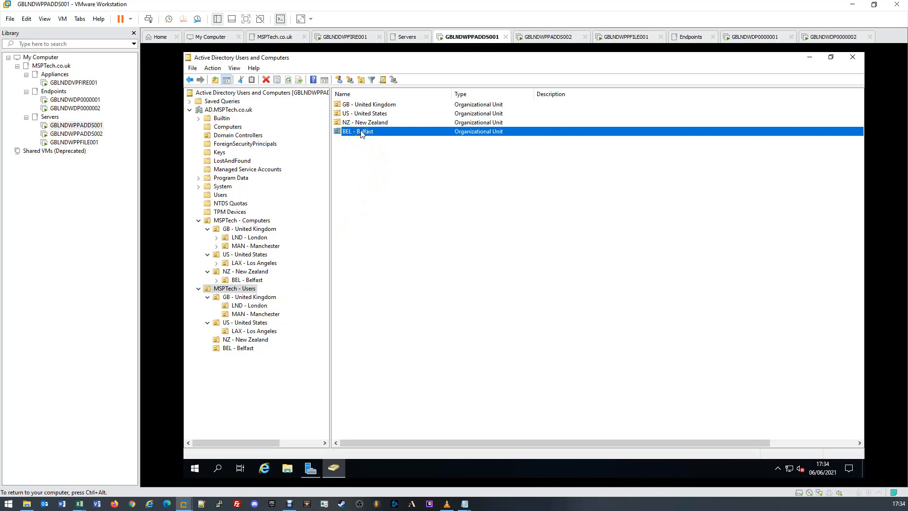
left_click(363, 124)
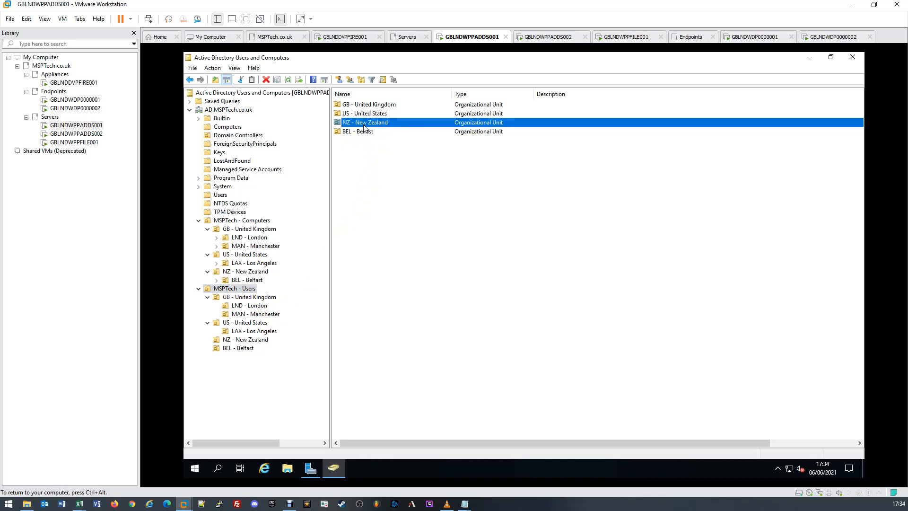
left_click(367, 167)
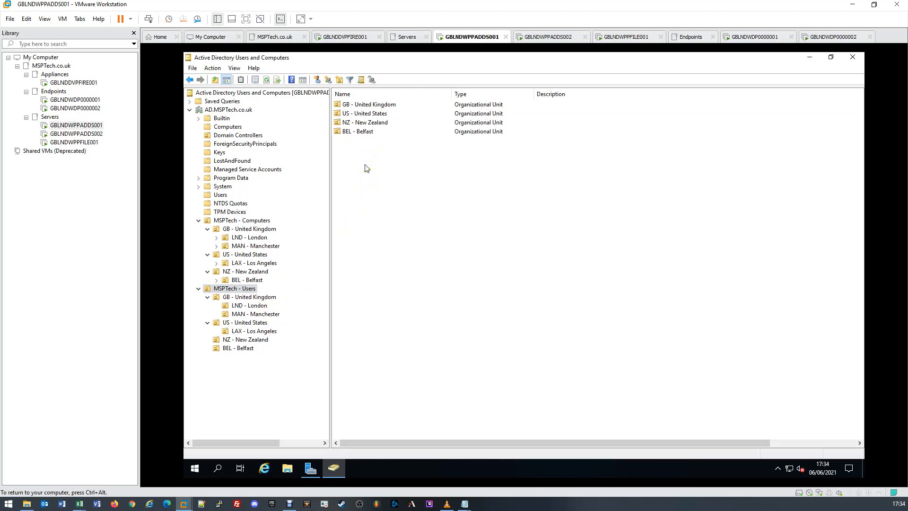
left_click(366, 167)
left_click(366, 133)
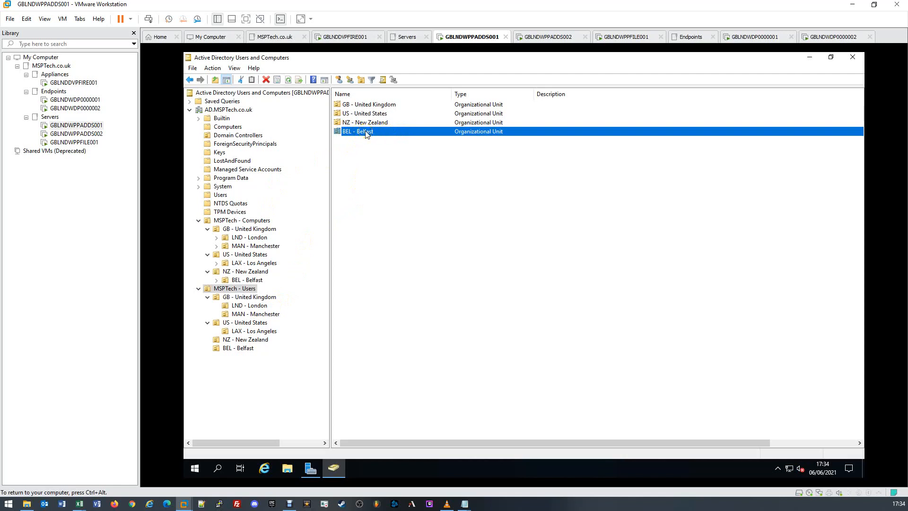
left_click_drag(366, 134, 258, 342)
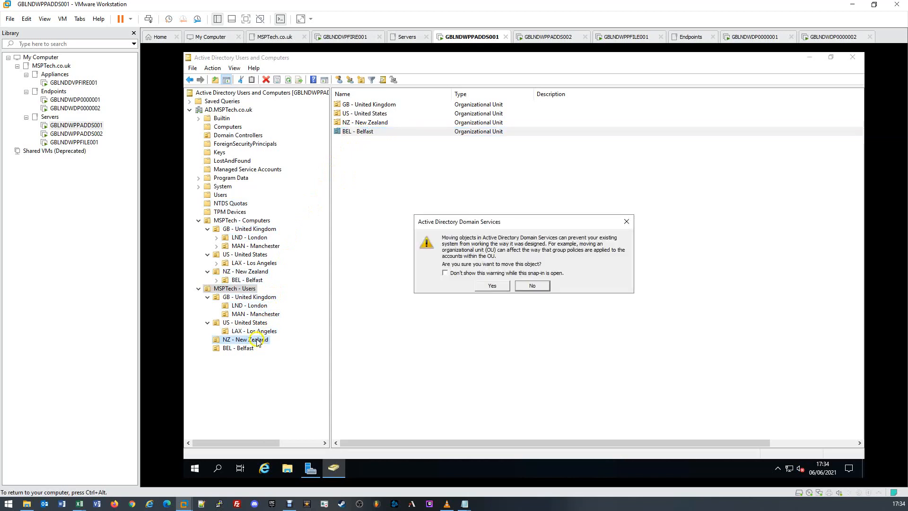
left_click(492, 289)
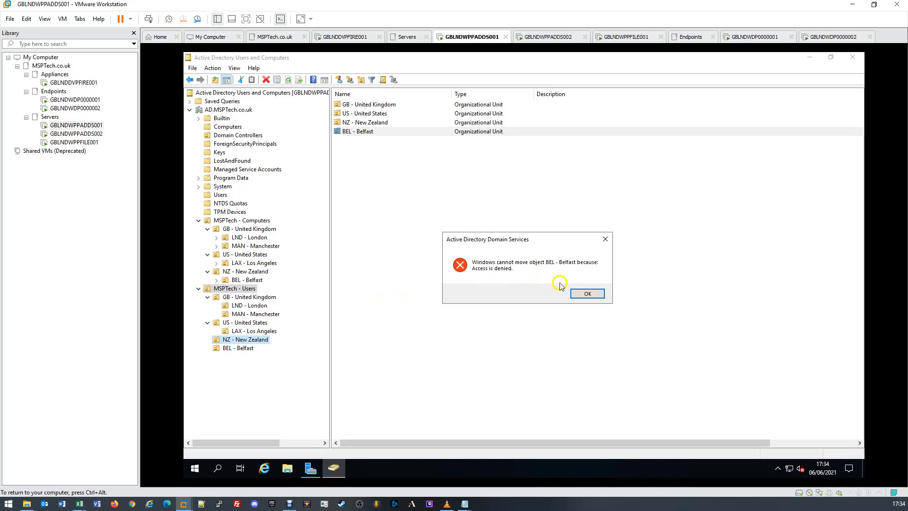
left_click(586, 294)
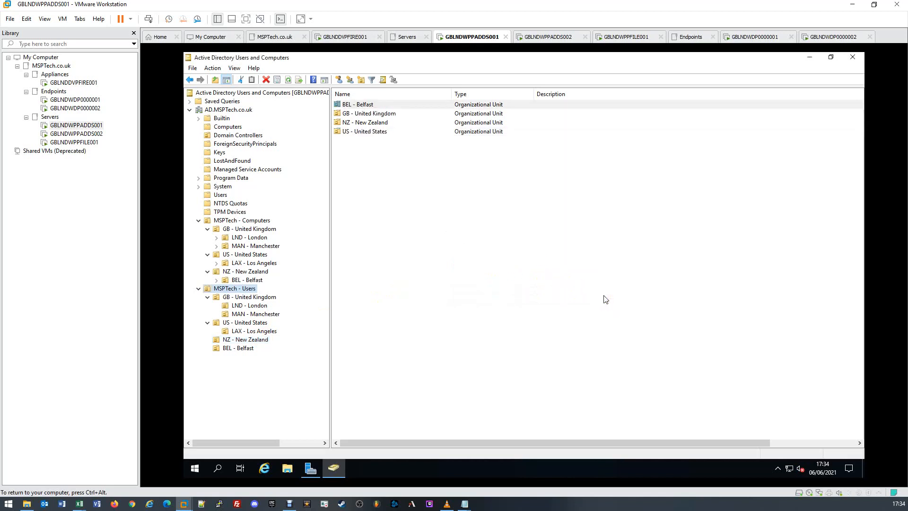
left_click(513, 264)
left_click(482, 260)
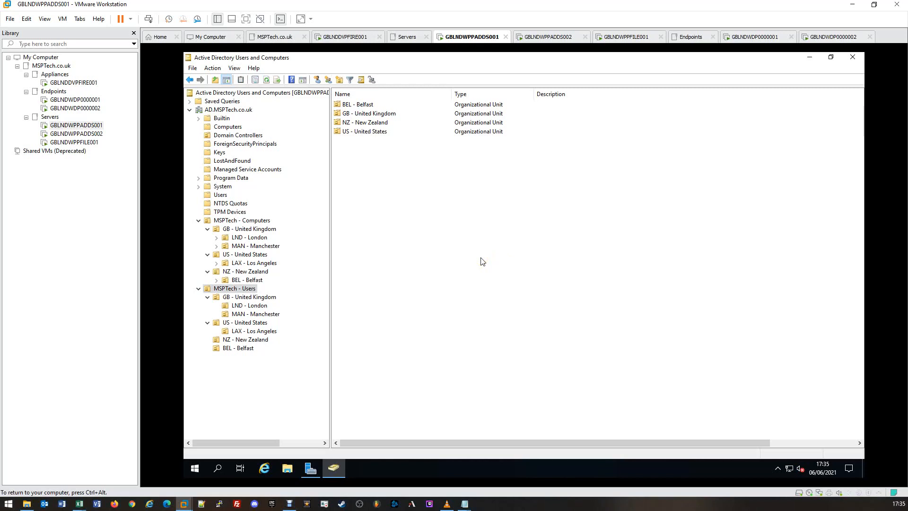
left_click(479, 260)
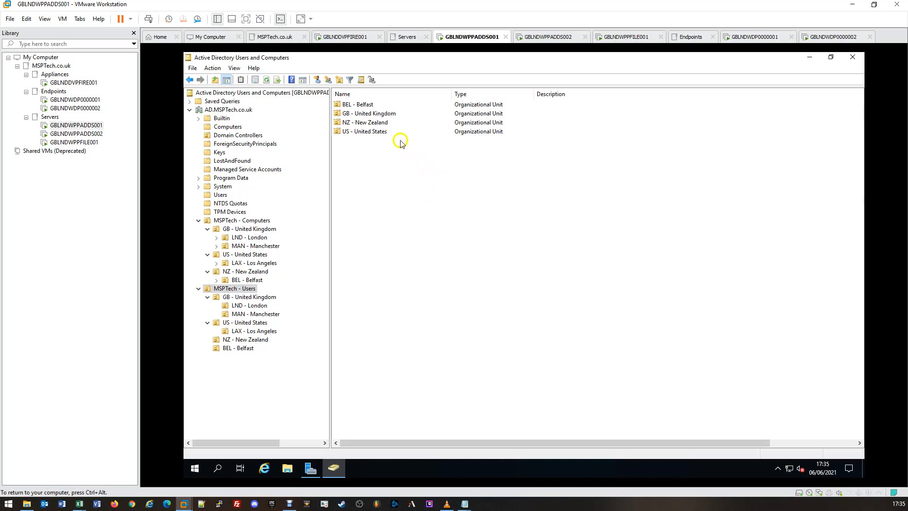
Turn off protection from accidental deletion in the properties of the BEL - Belfast unit under MSPTech - Users.
left_click(245, 347)
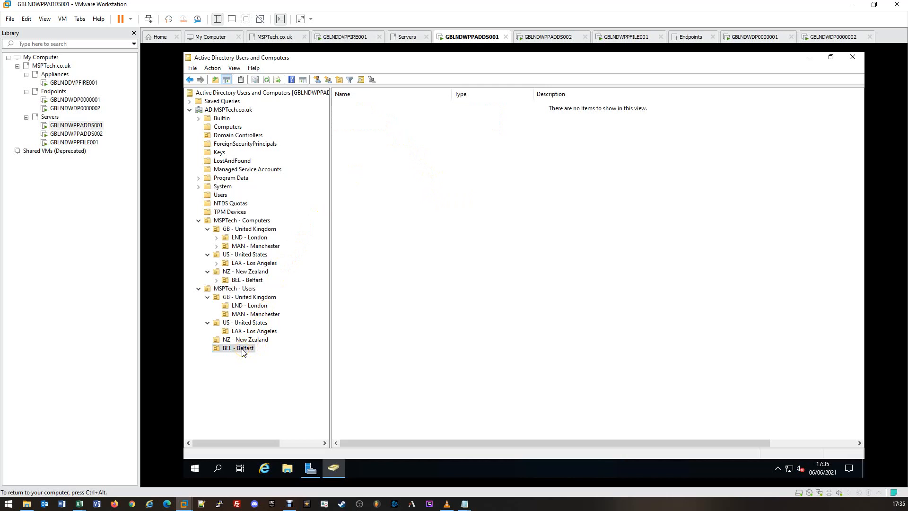
right_click(244, 352)
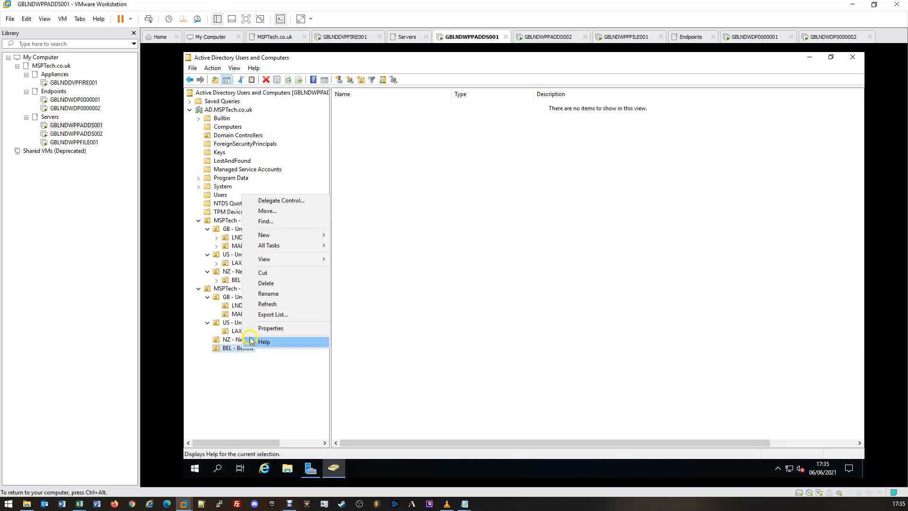
left_click(254, 333)
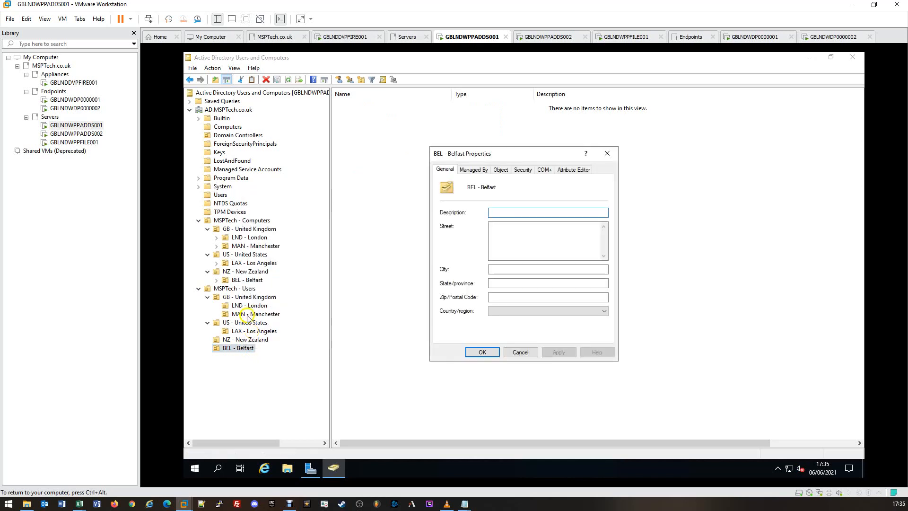
left_click(523, 170)
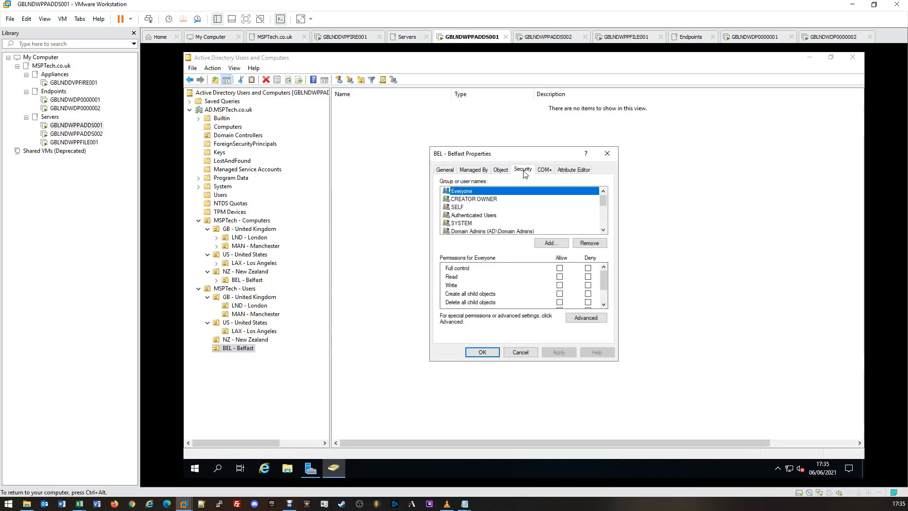
left_click(511, 172)
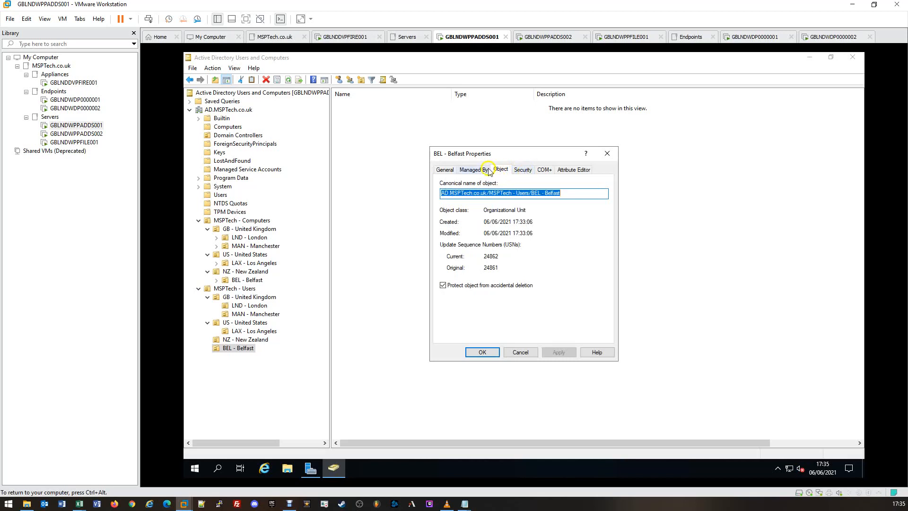
left_click(485, 290)
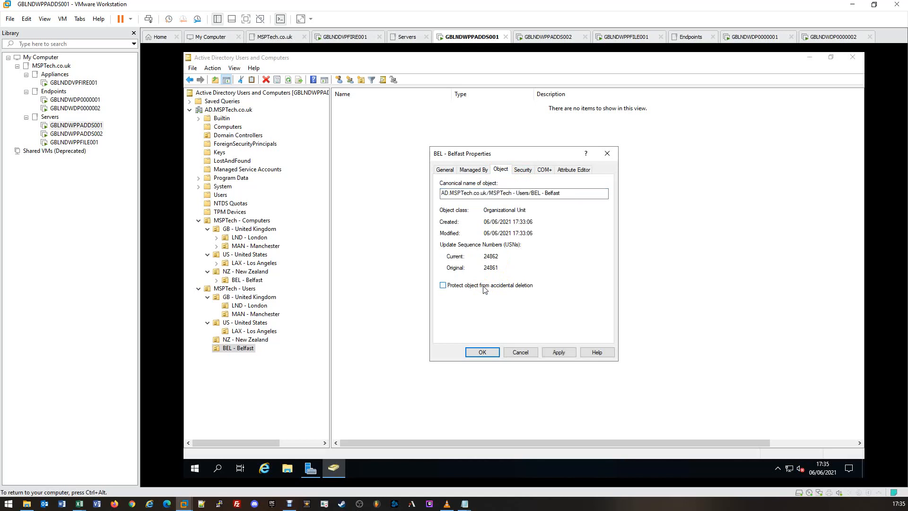
left_click(558, 353)
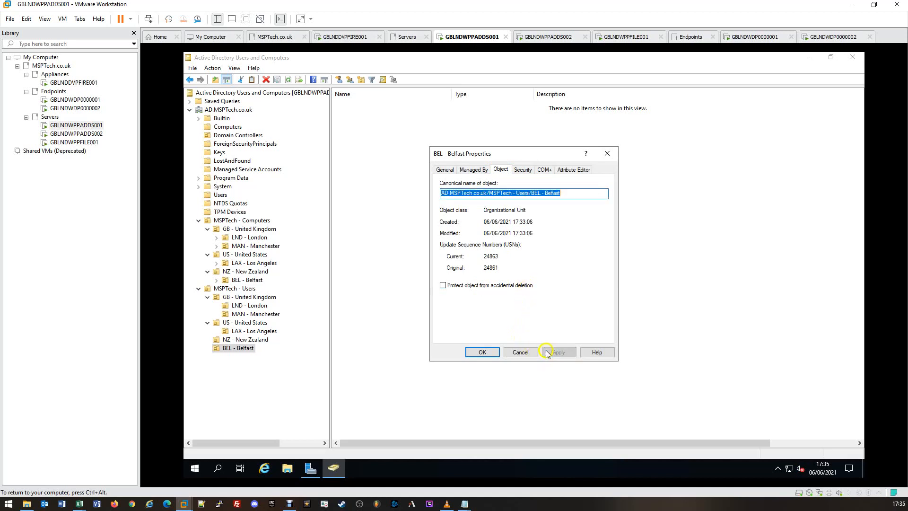
left_click(482, 352)
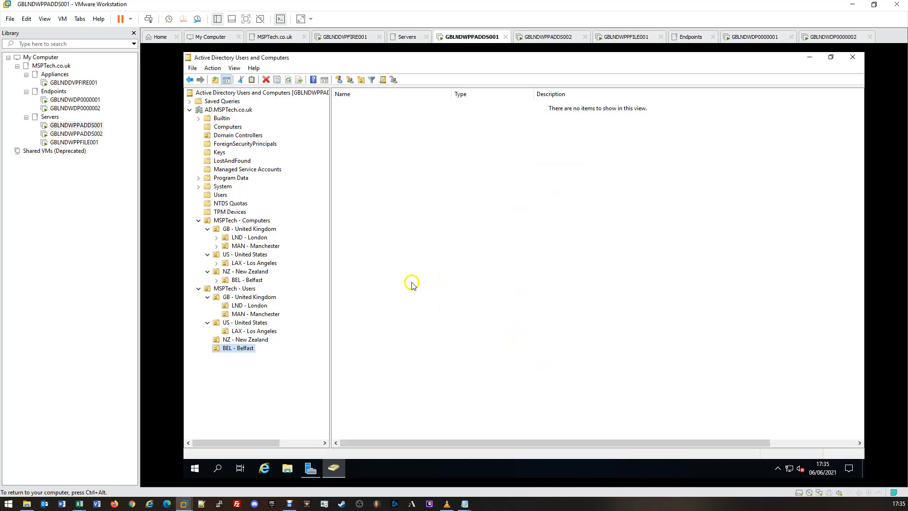
Move BEL - Belfast into the NZ - New Zealand unit under MSPTech - Users, and view the New Zealand unit's contents.
left_click(242, 291)
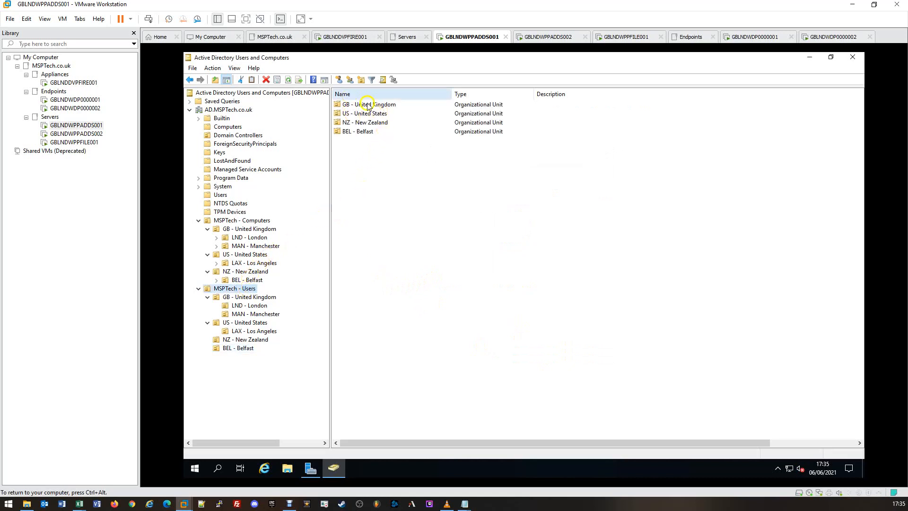
left_click(364, 132)
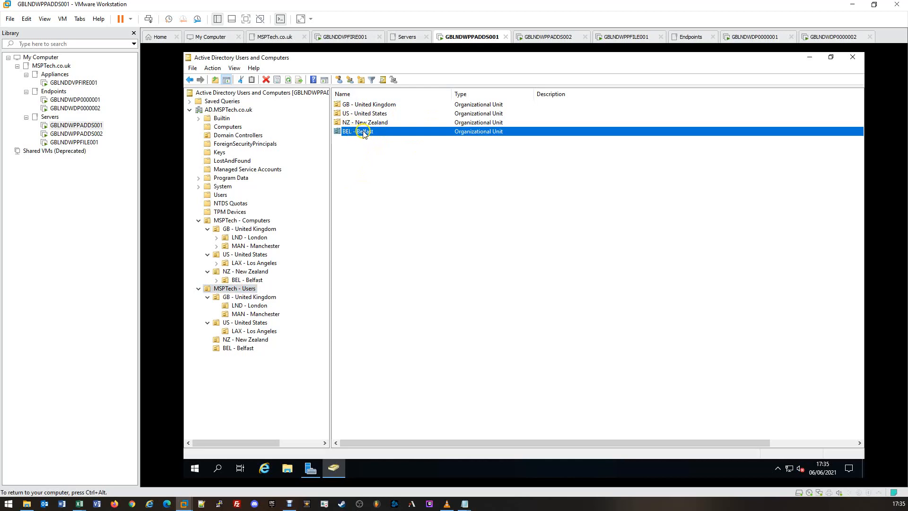
left_click_drag(364, 134, 259, 343)
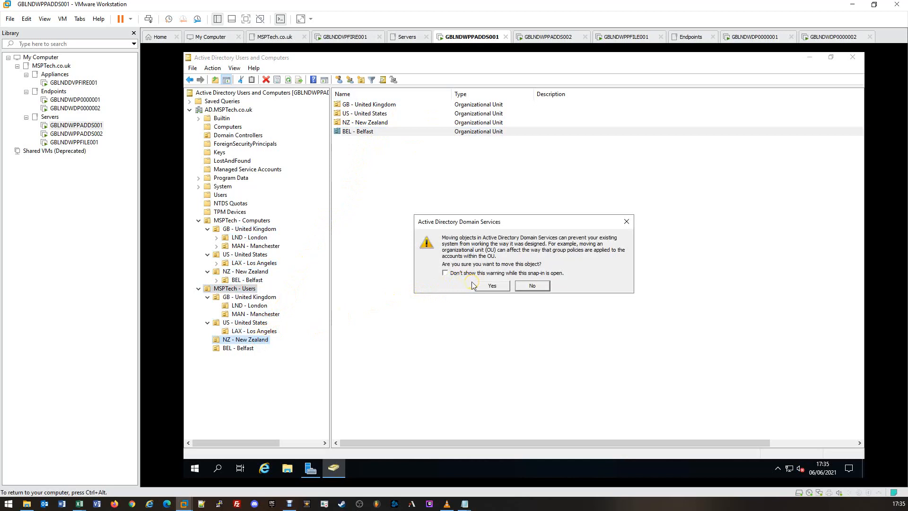
left_click(487, 288)
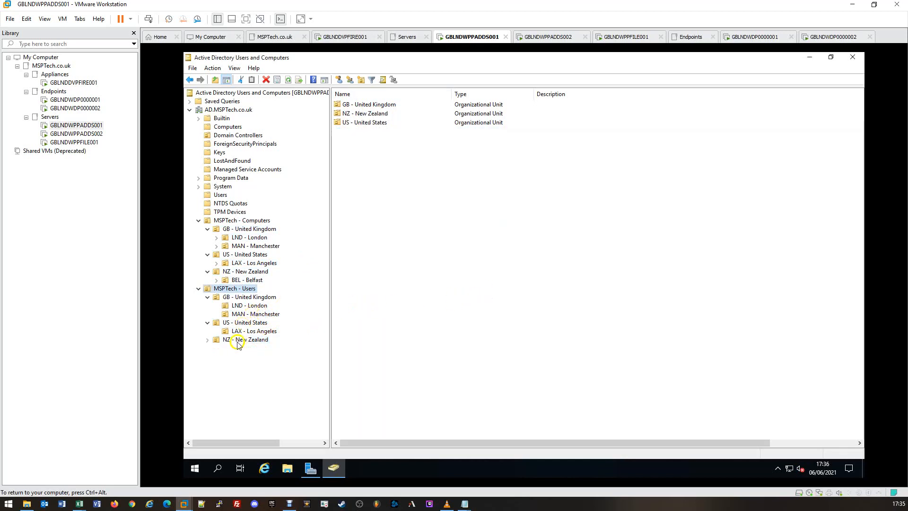
left_click(208, 340)
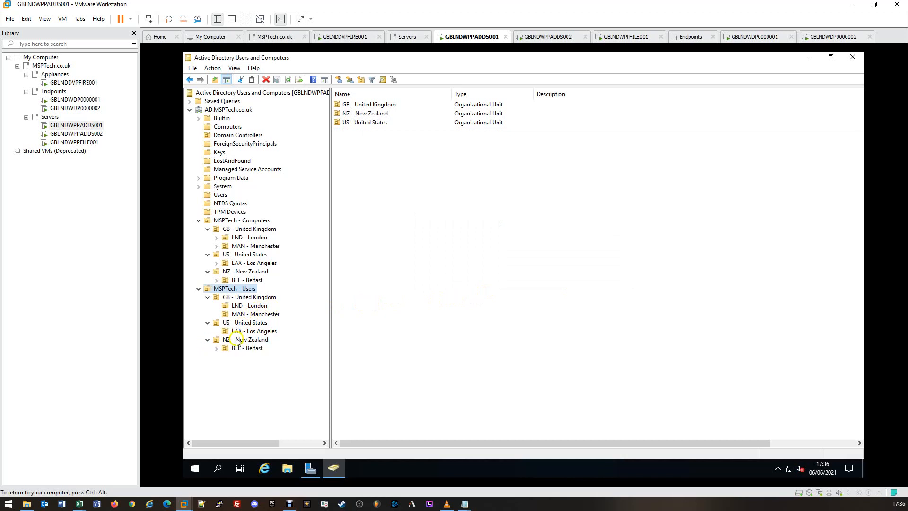
left_click(252, 340)
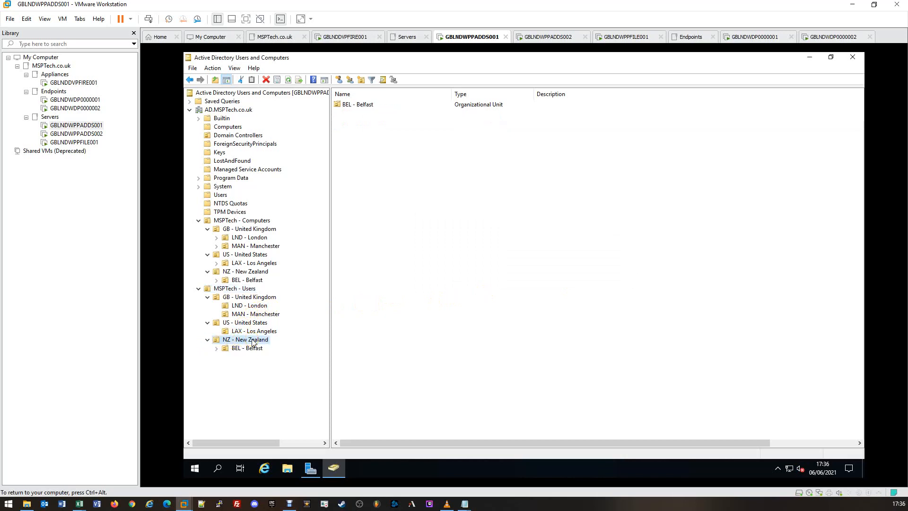
Turn on protection from accidental deletion in the properties of the BEL - Belfast unit under MSPTech - Users.
left_click(252, 350)
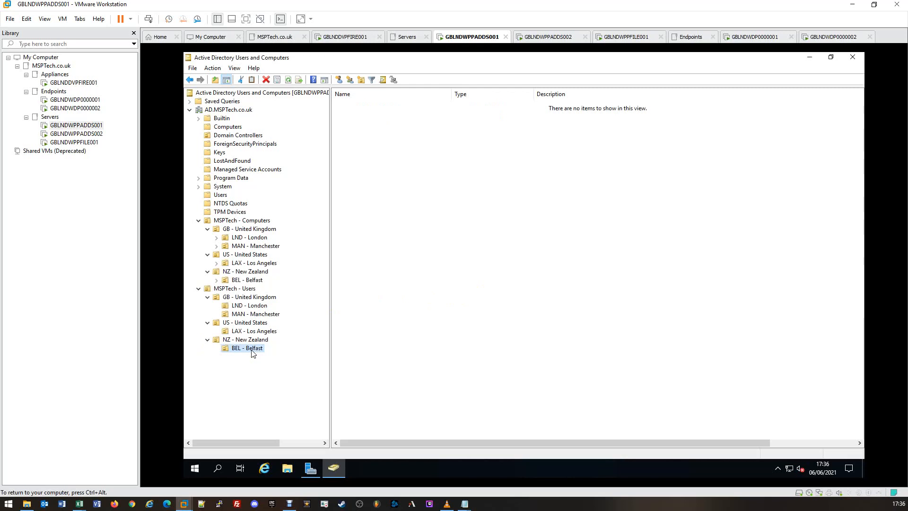
left_click(249, 349)
right_click(249, 350)
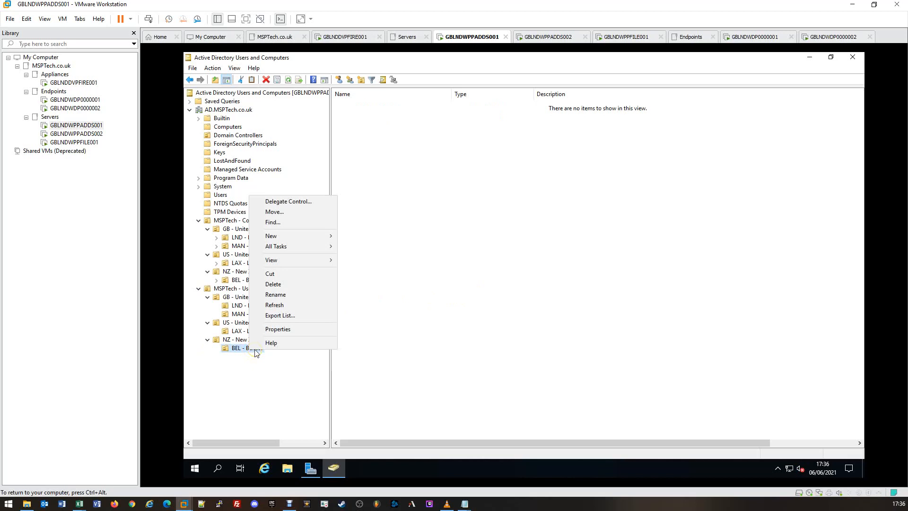
left_click(262, 331)
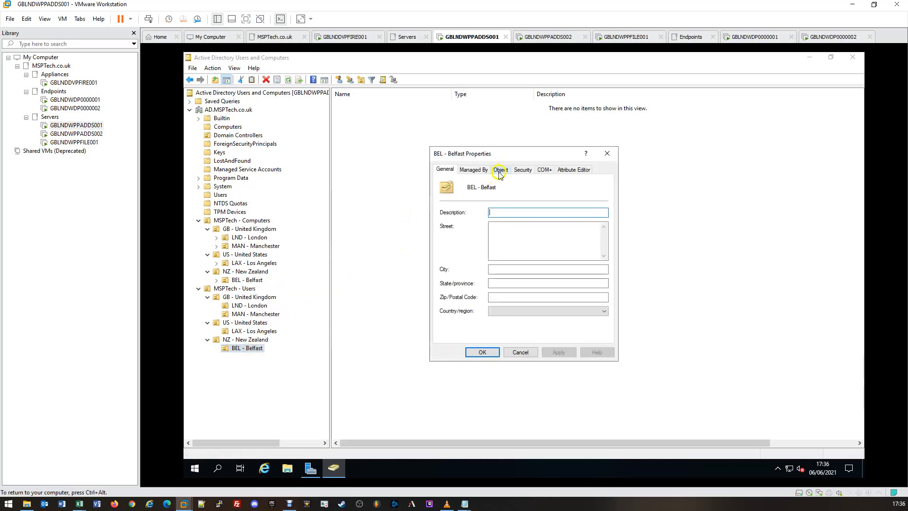
left_click(500, 172)
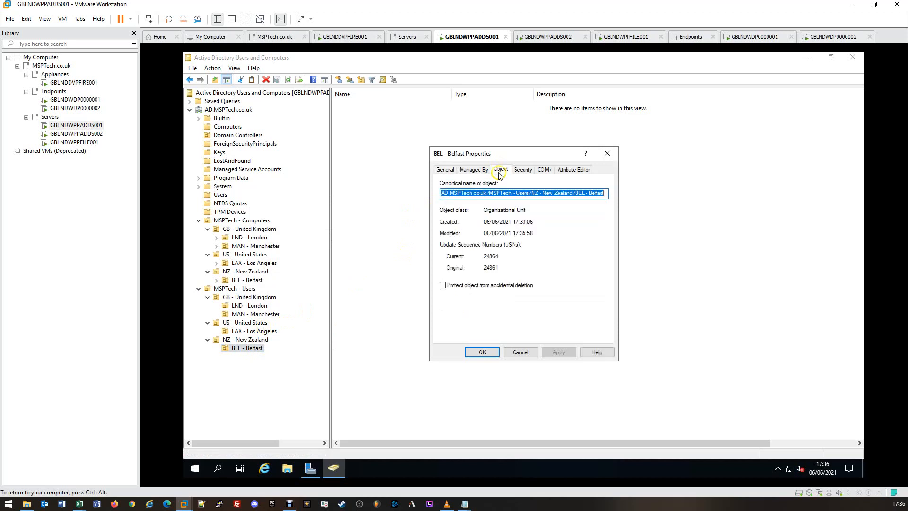
left_click(443, 286)
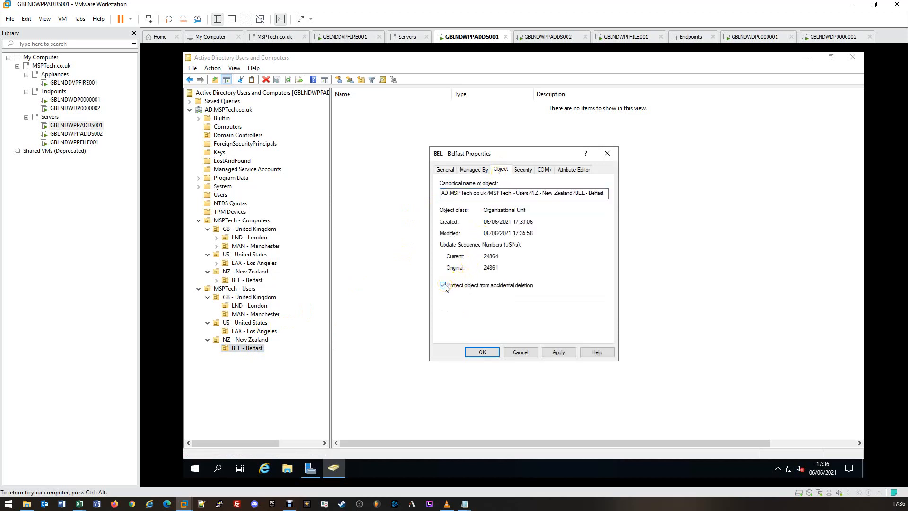
left_click(561, 353)
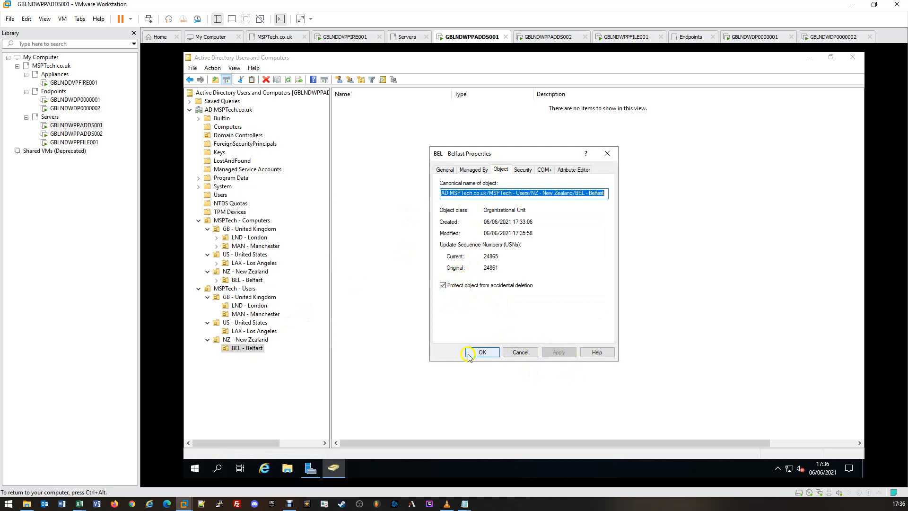
left_click(482, 353)
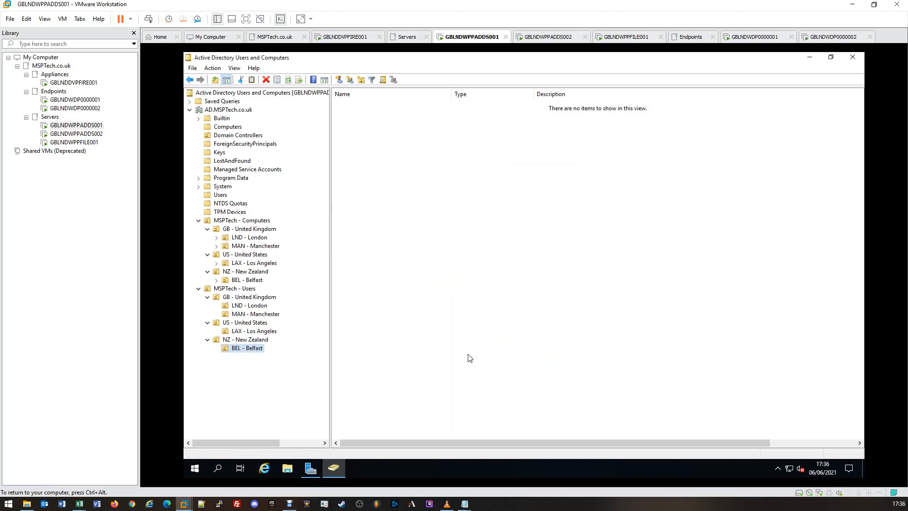
Try to delete the BEL - Belfast unit from NZ - New Zealand under MSPTech - Users.
left_click(252, 288)
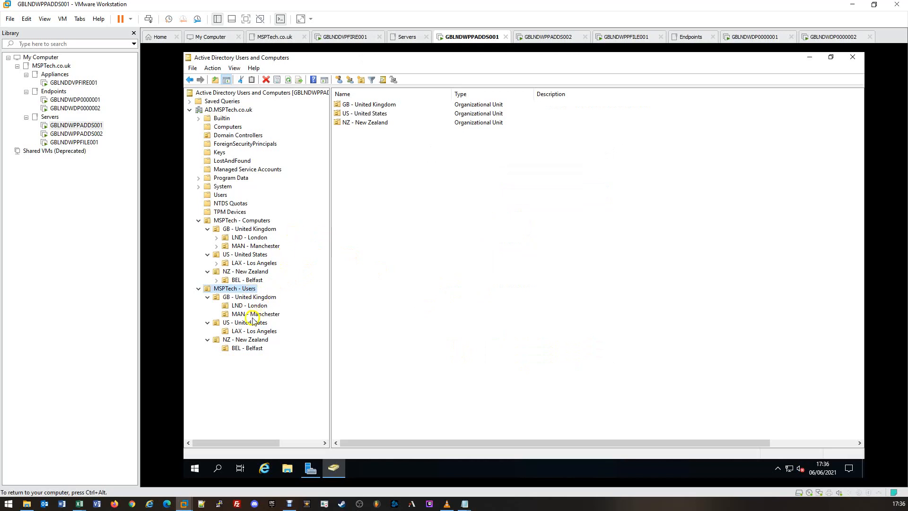
left_click(245, 341)
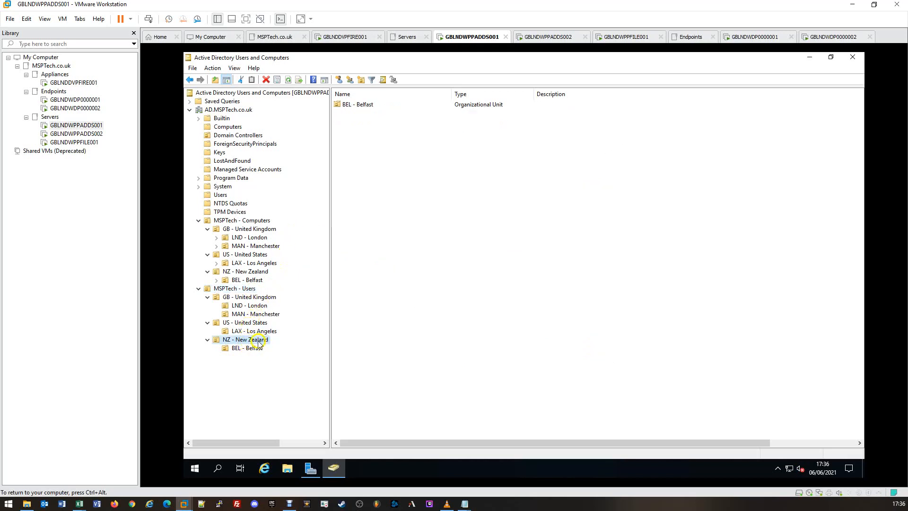
left_click(359, 106)
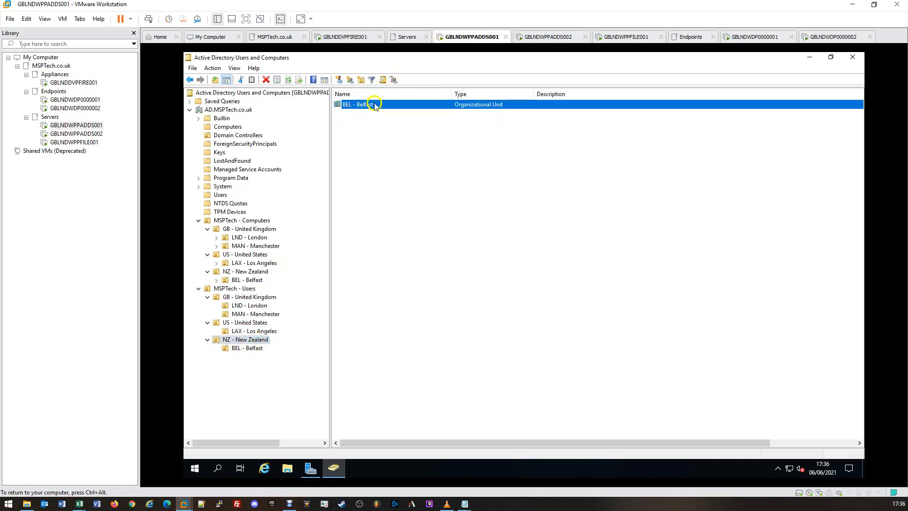
right_click(365, 106)
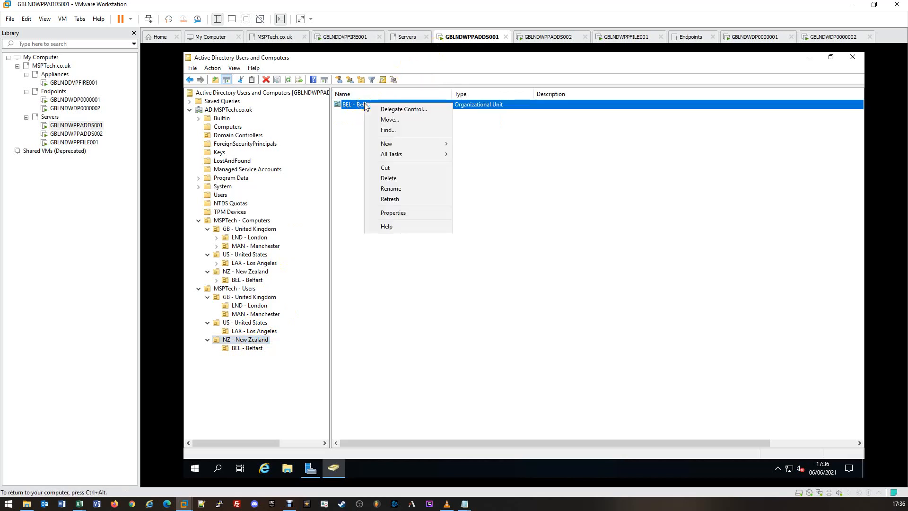
left_click(372, 180)
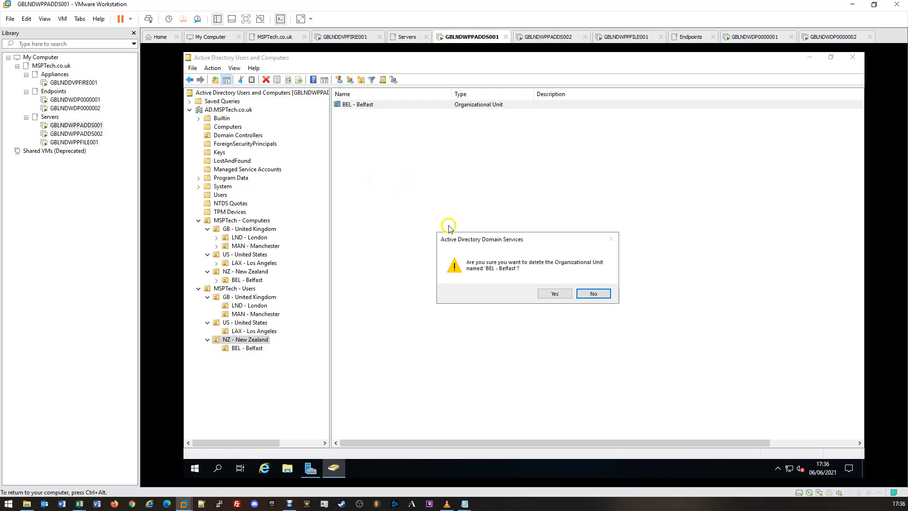
left_click(549, 294)
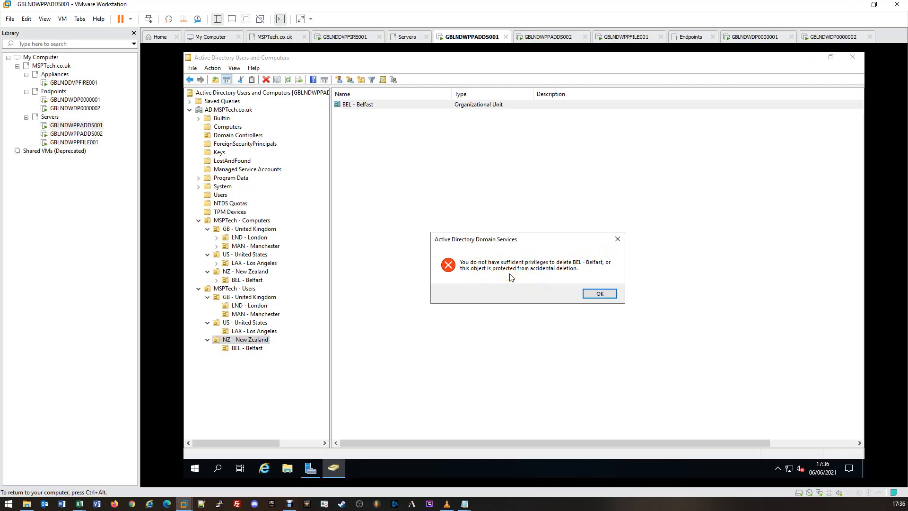
left_click(598, 294)
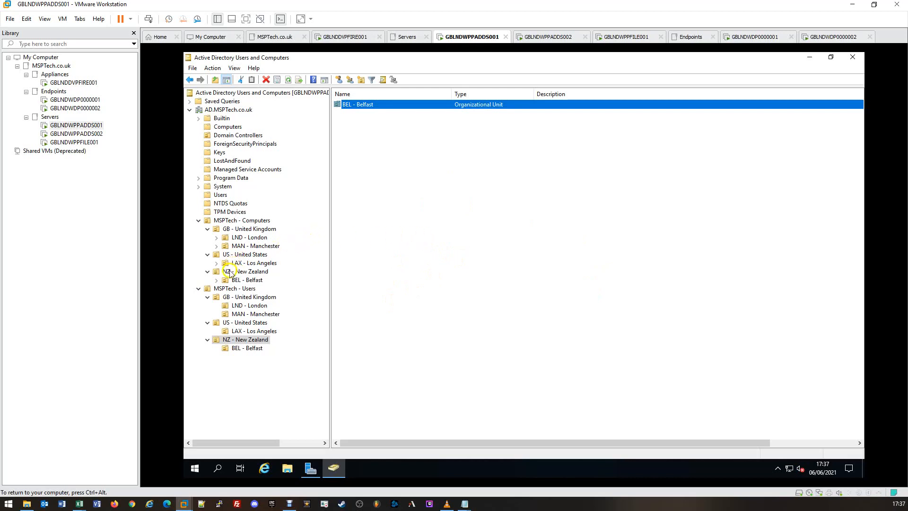
View the country units in MSPTech - Computers and in MSPTech - Users, and release input from the virtual machine.
left_click(223, 221)
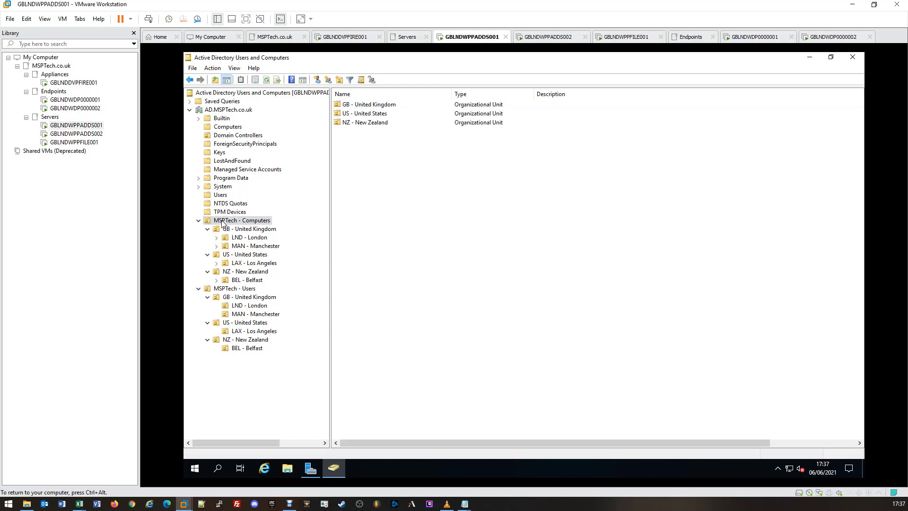
left_click(223, 224)
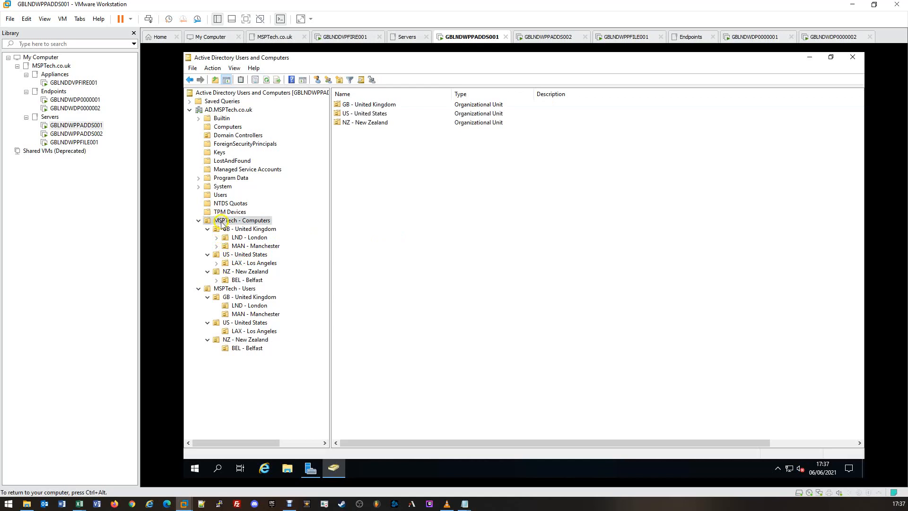
left_click(245, 290)
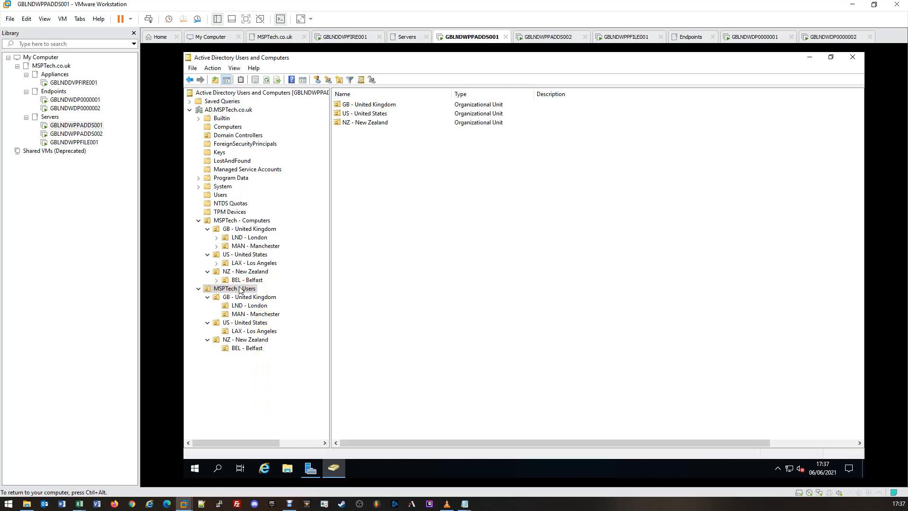
key("ctrl+alt")
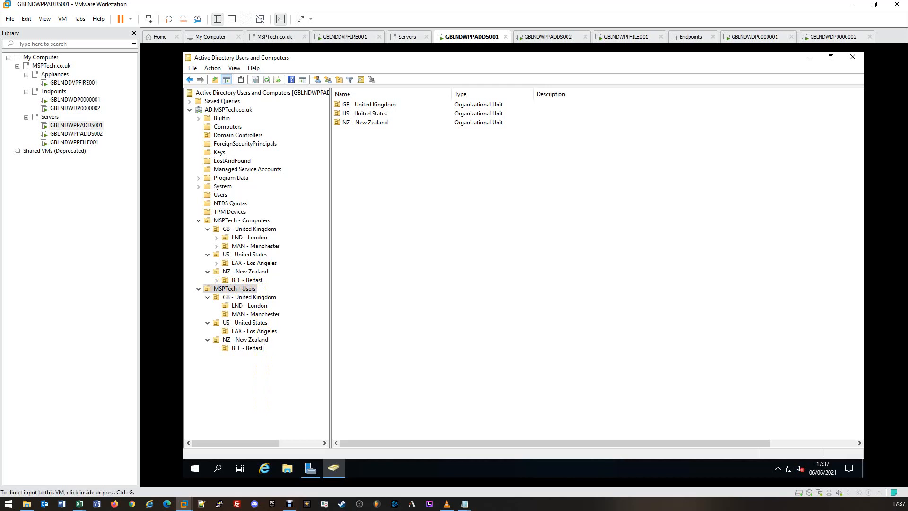